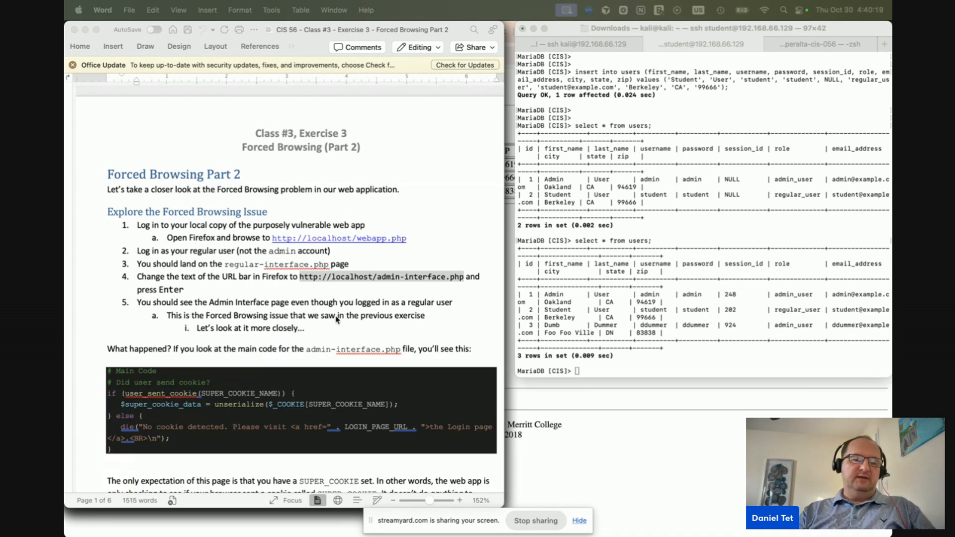
Scroll through the Forced Browsing Exercise 3 handout, then cycle the app switcher toward Firefox
scroll(337, 319, "down", 5)
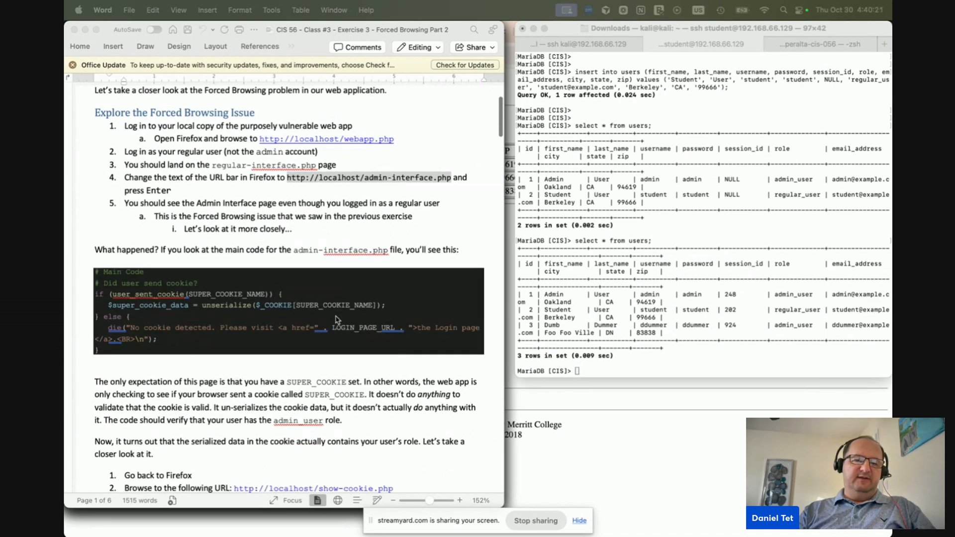
scroll(337, 318, "down", 15)
scroll(336, 319, "down", 10)
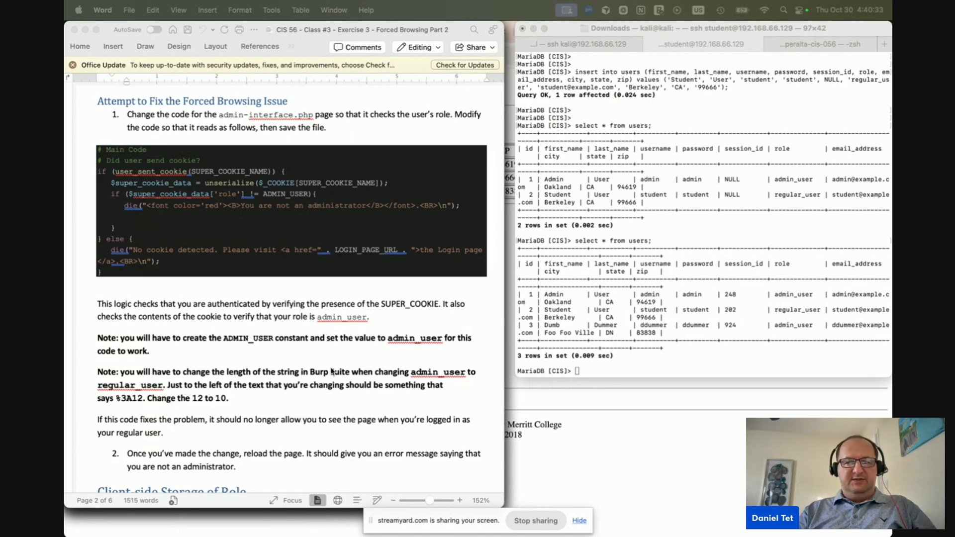
scroll(331, 372, "up", 15)
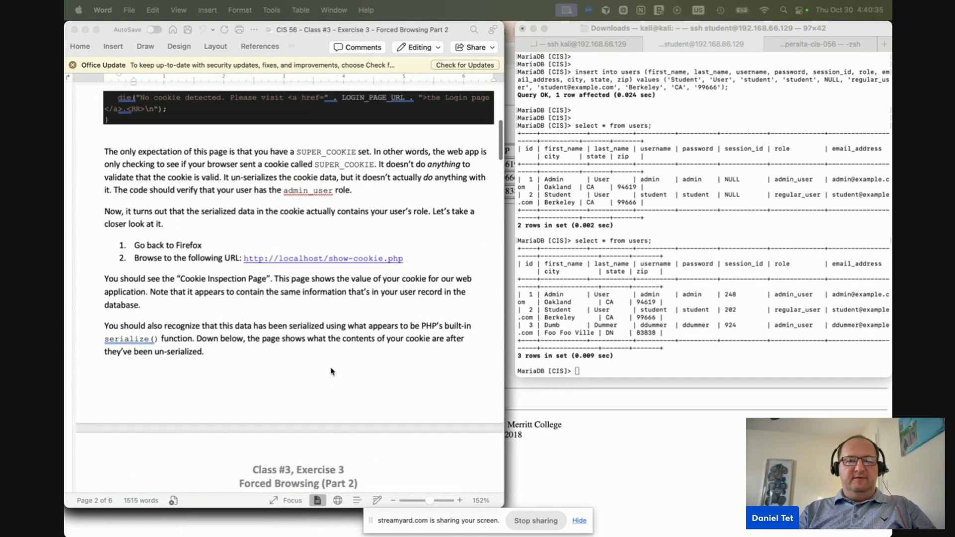
key("super+Tab")
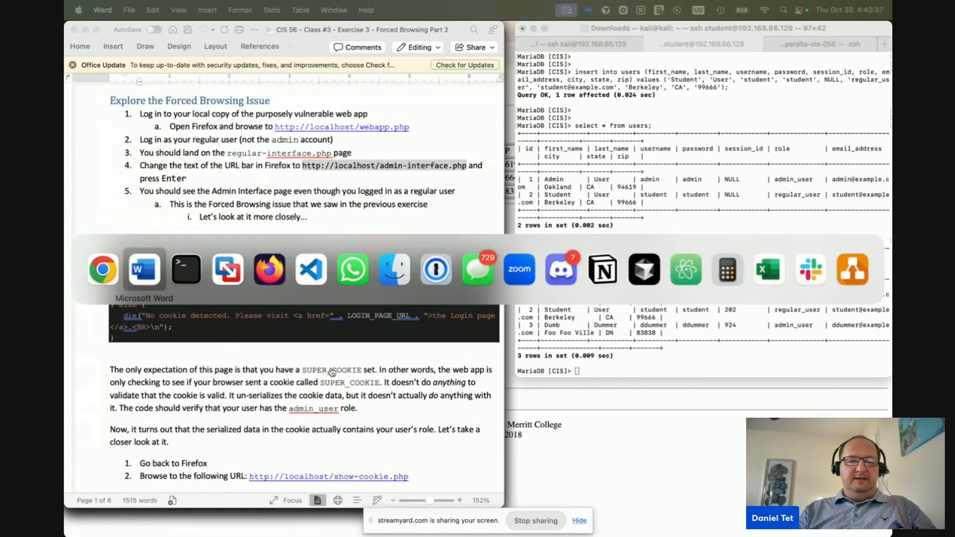
key("super+Tab")
key("super+Tab")
key("super+Tab")
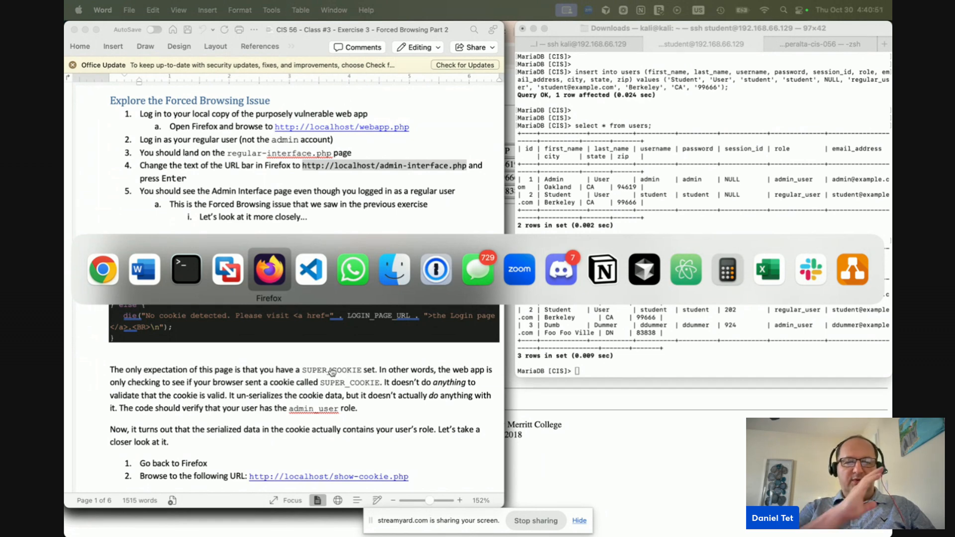
Search Google for 'burp suite' in a new Firefox tab
key("super+Tab")
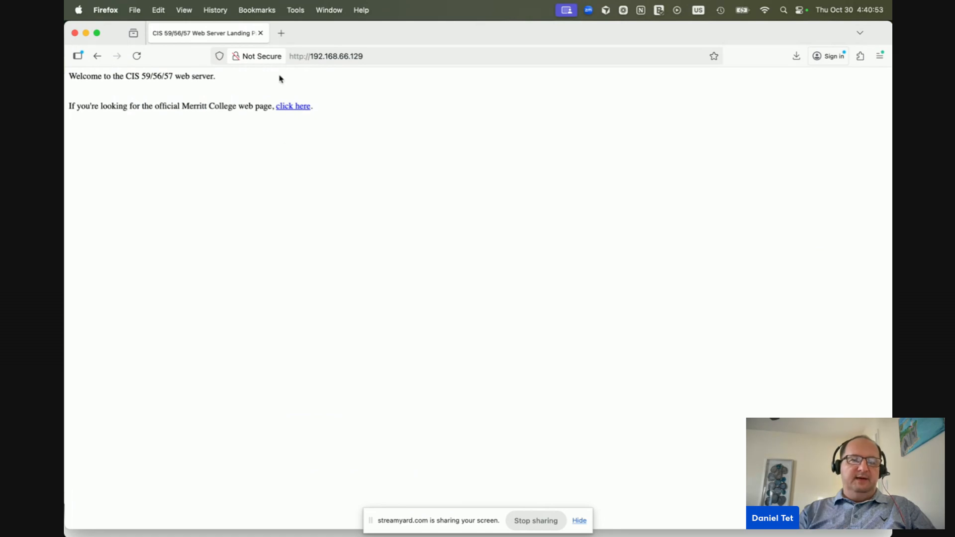
left_click(281, 34)
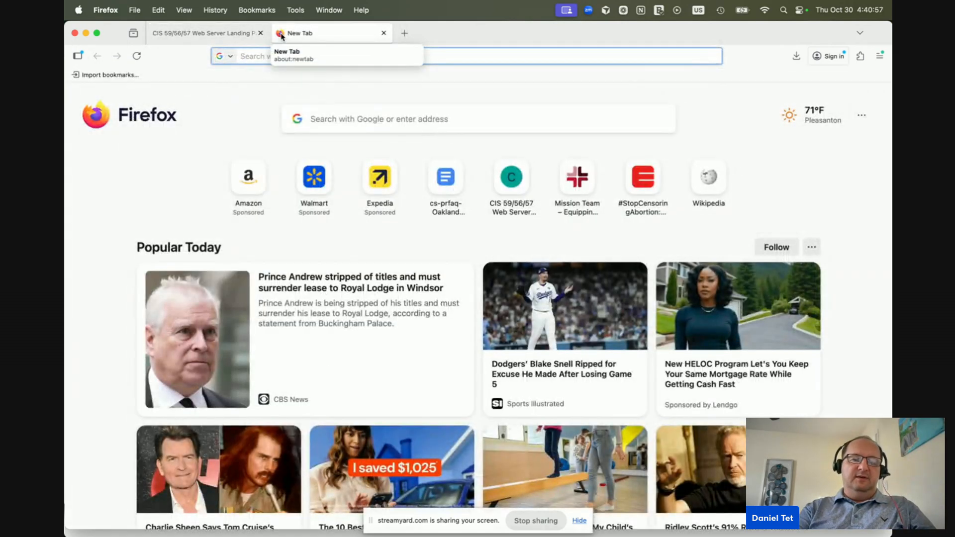
type("burp suite")
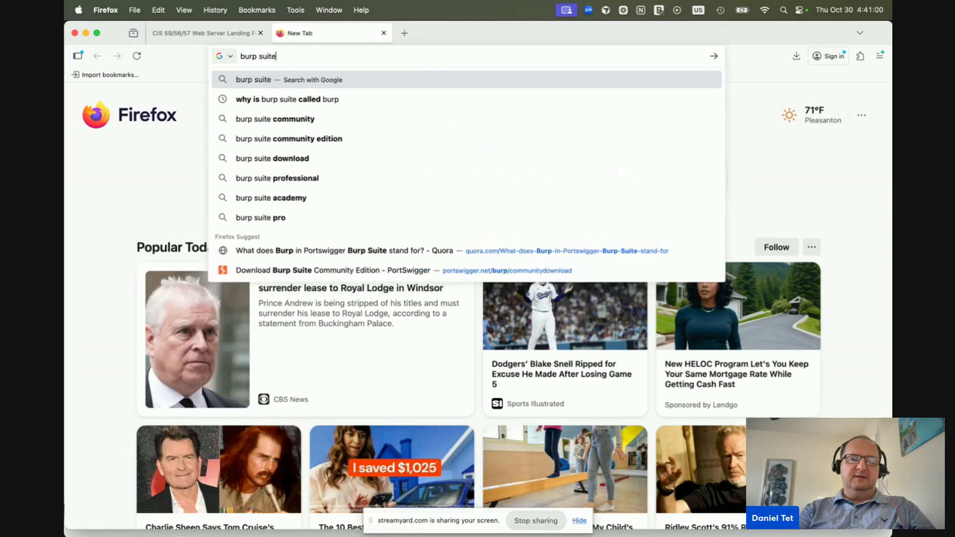
key("Return")
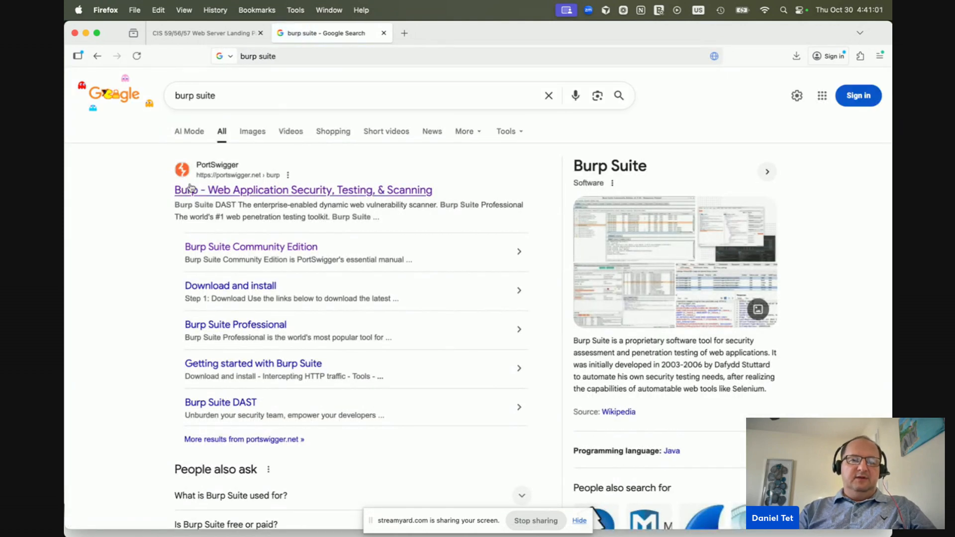
Go from the PortSwigger result via Products > Burp Suite Community Edition to the 2025.10.1 downloads page
left_click(281, 194)
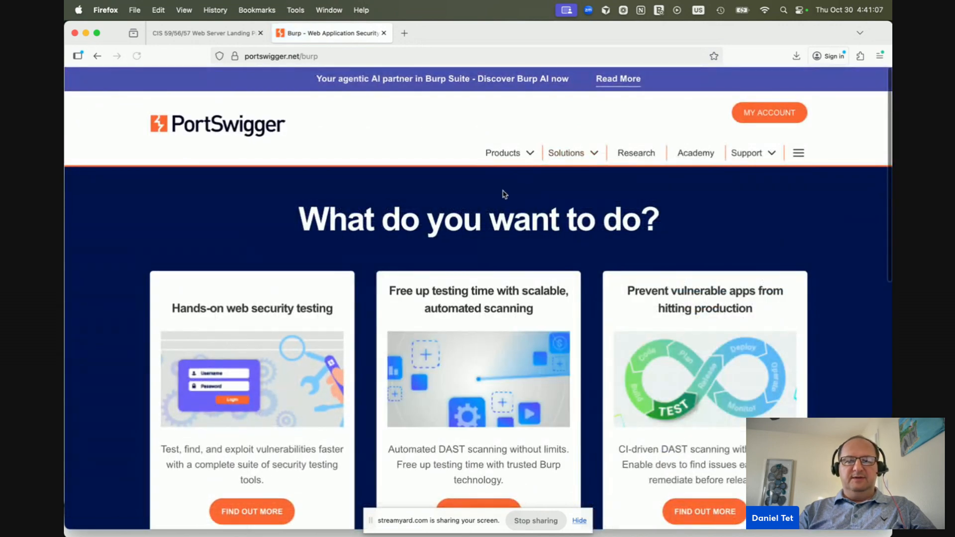
left_click(530, 154)
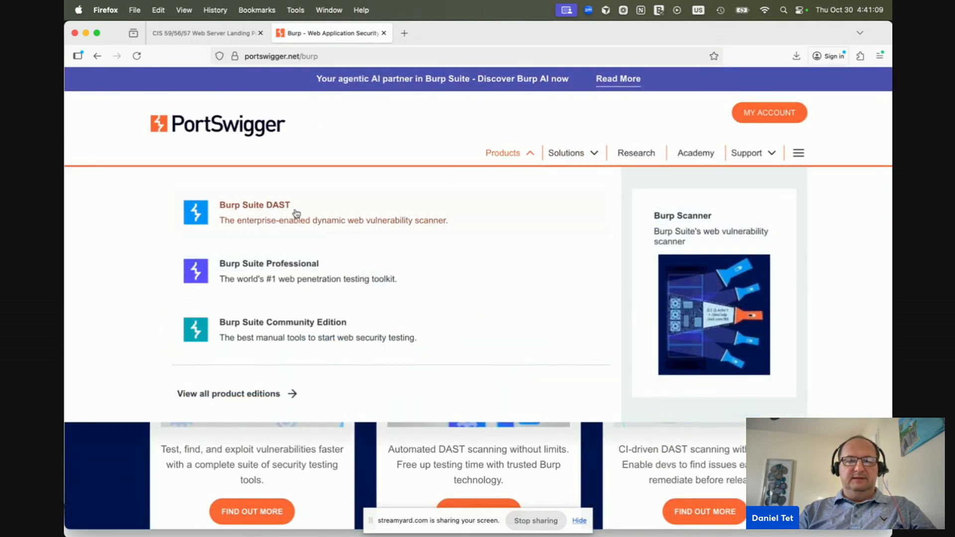
left_click(277, 325)
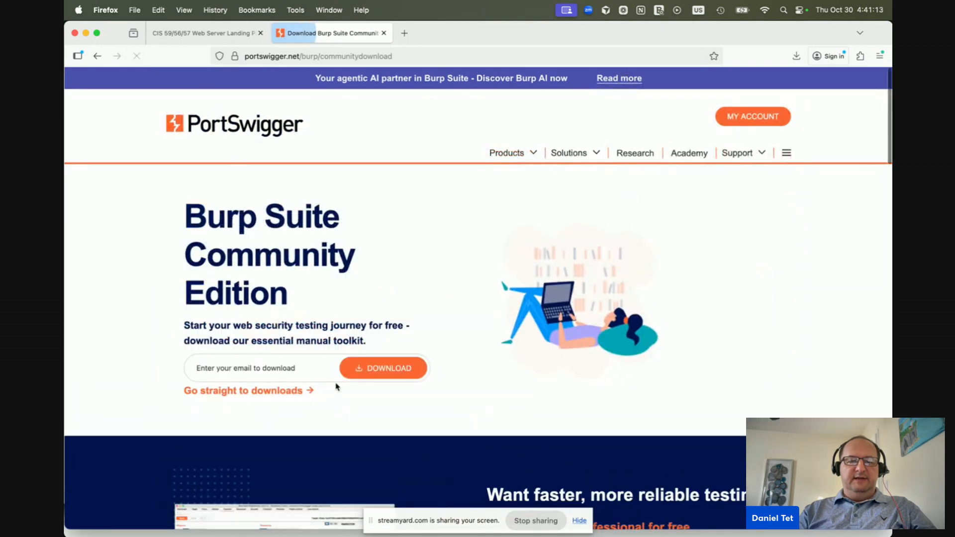
scroll(335, 386, "down", 1)
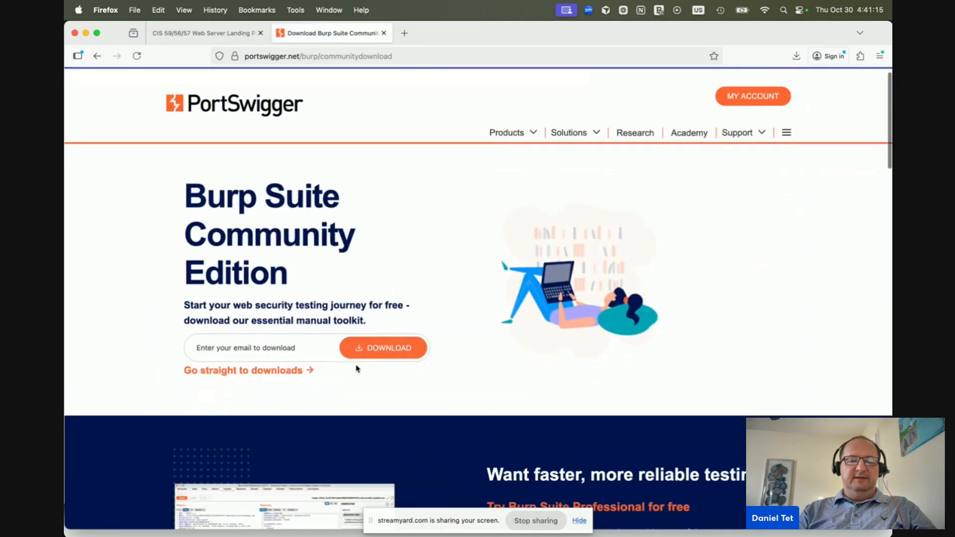
left_click(251, 371)
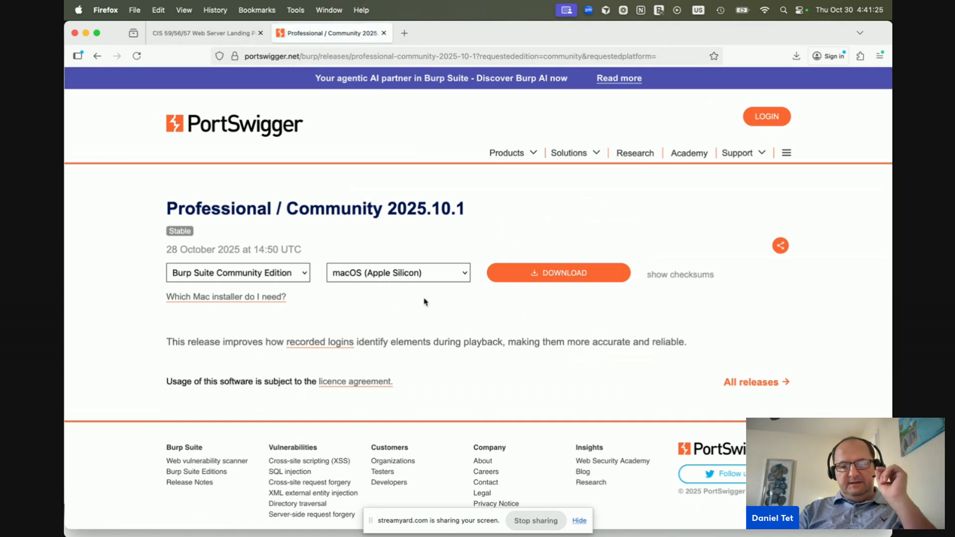
Download the macOS (Apple Silicon) Community Edition installer, then cancel the duplicate download
left_click(453, 273)
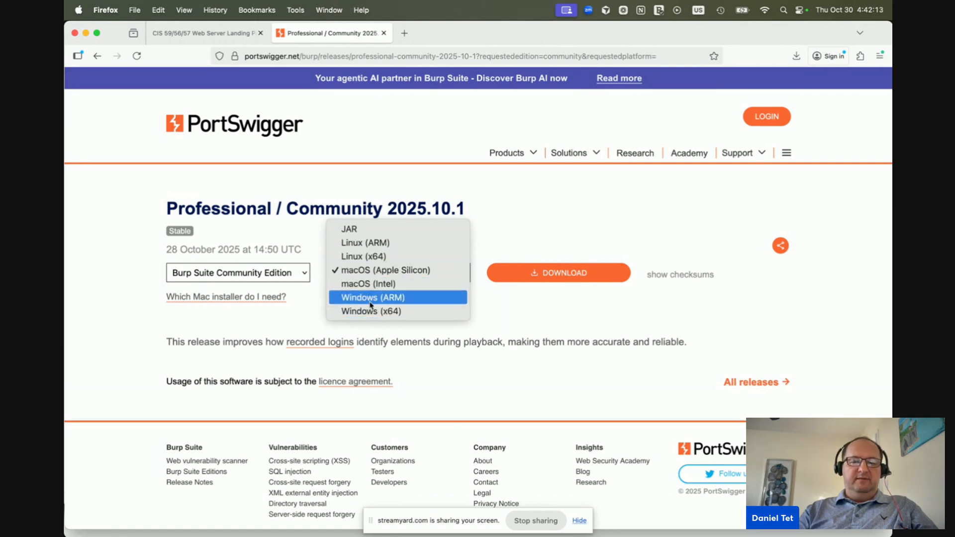
left_click(519, 246)
left_click(552, 275)
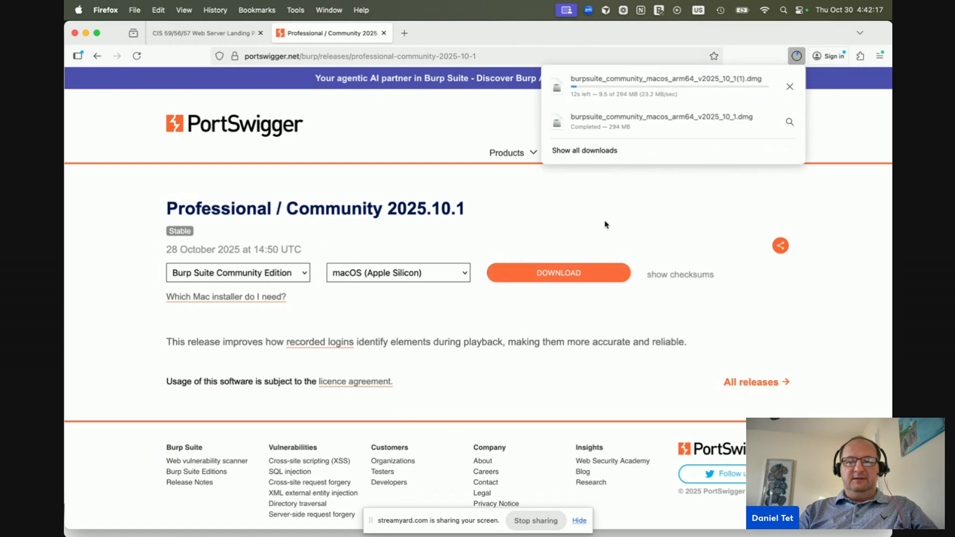
left_click(789, 87)
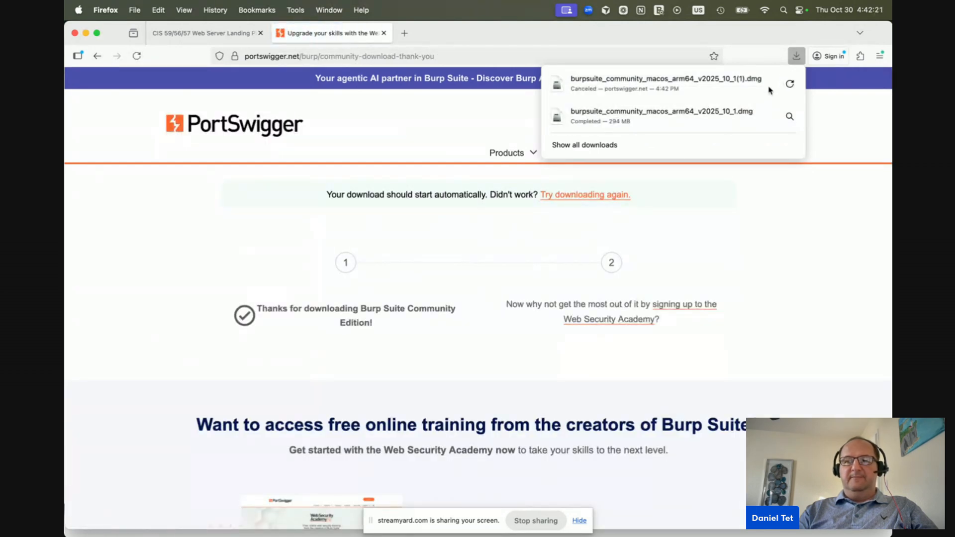
left_click(760, 123)
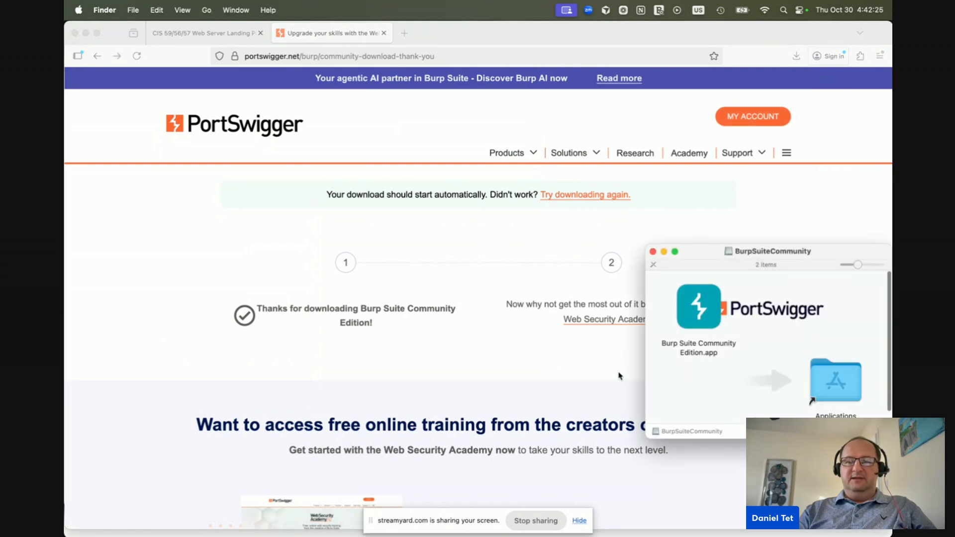
Copy Burp Suite Community Edition into Applications, launch it via Spotlight 'burp', and approve Open
left_click_drag(834, 257, 552, 224)
left_click_drag(416, 273, 555, 352)
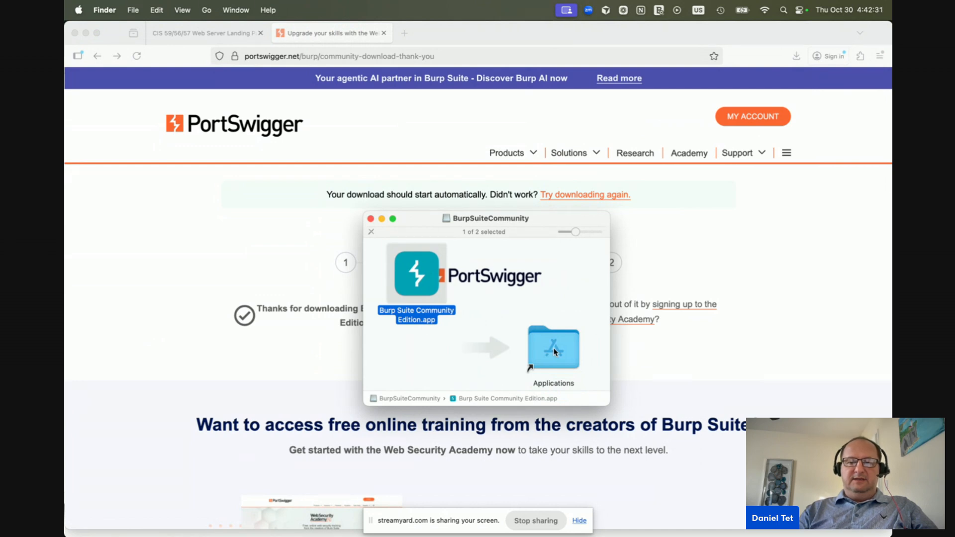
key("super+space")
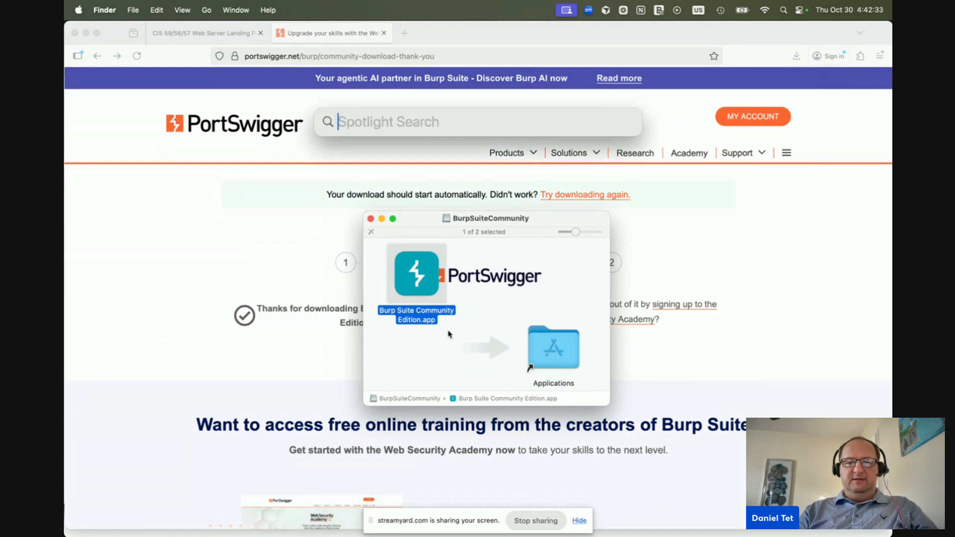
type("burp")
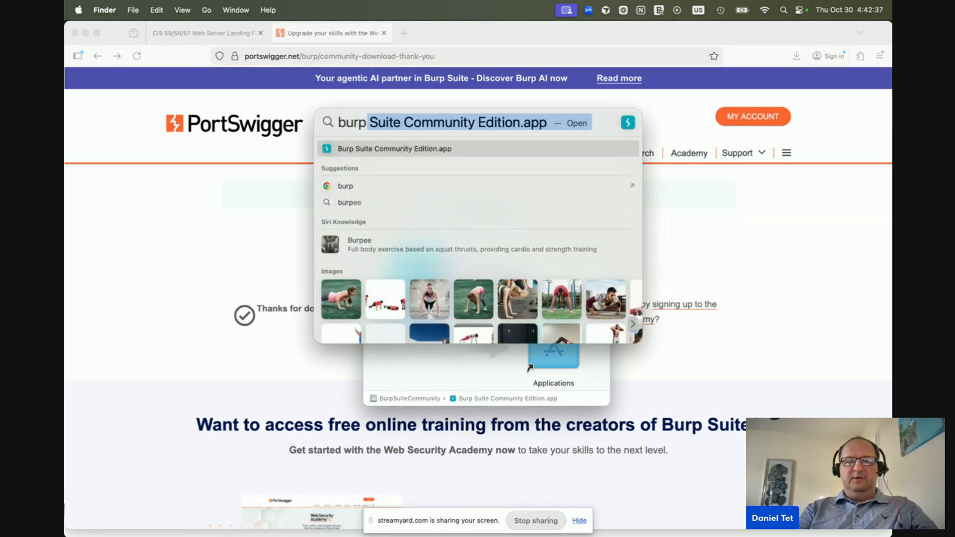
key("Return")
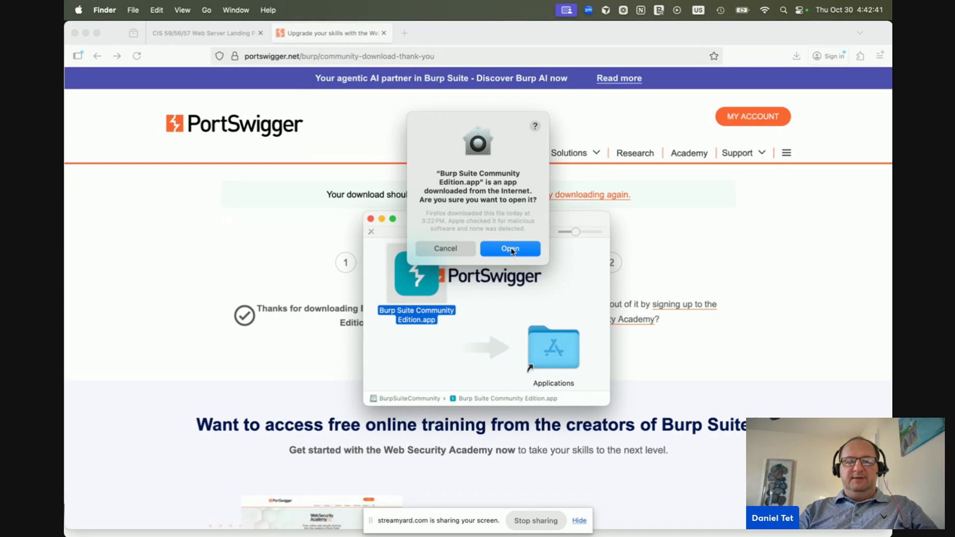
left_click(511, 248)
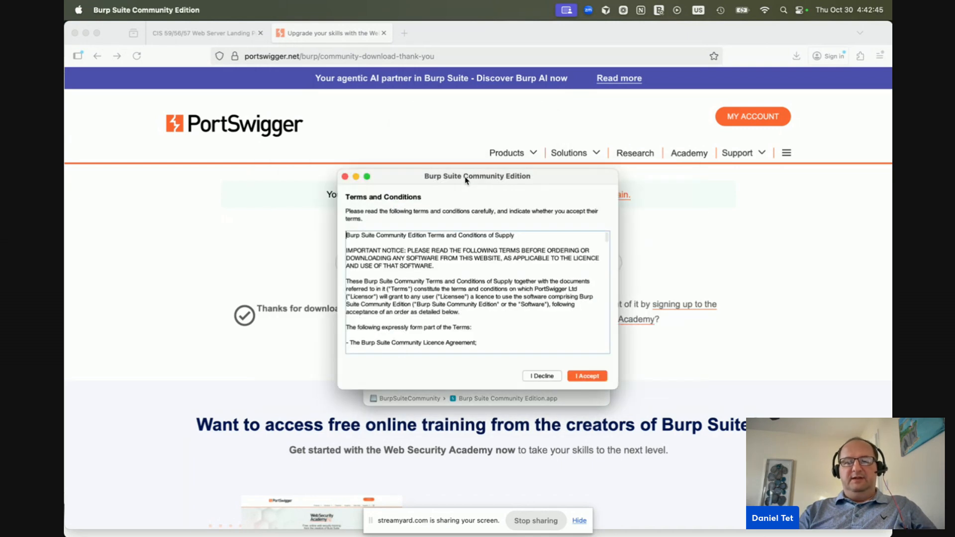
Accept the licence and start Burp with a temporary project and default settings
left_click(587, 377)
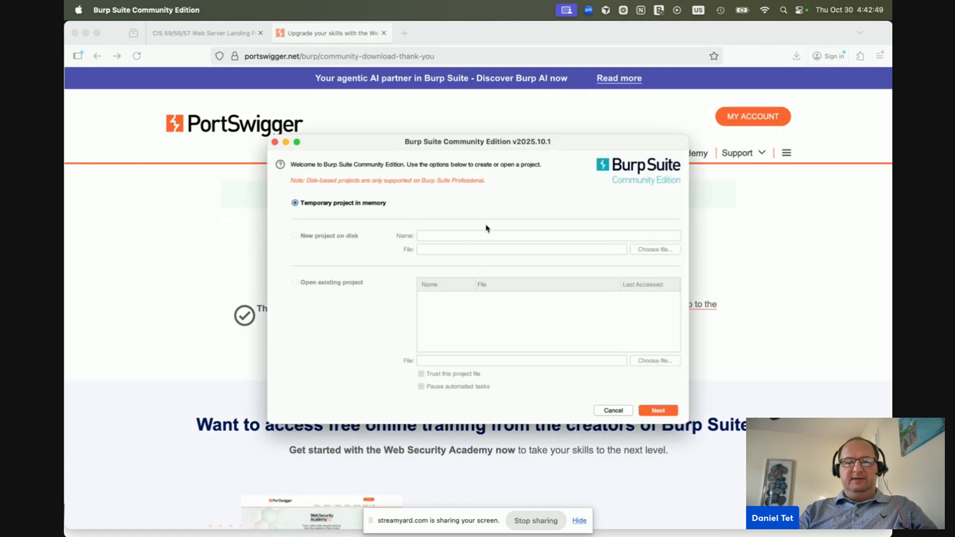
left_click(661, 413)
left_click(656, 410)
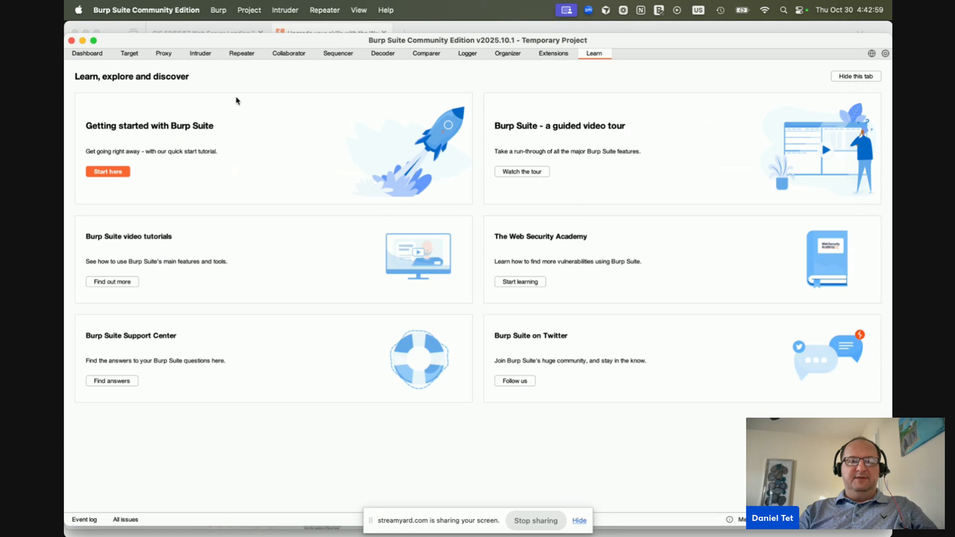
Switch between the Proxy intercept page and the Intruder tool
left_click(165, 54)
left_click(196, 59)
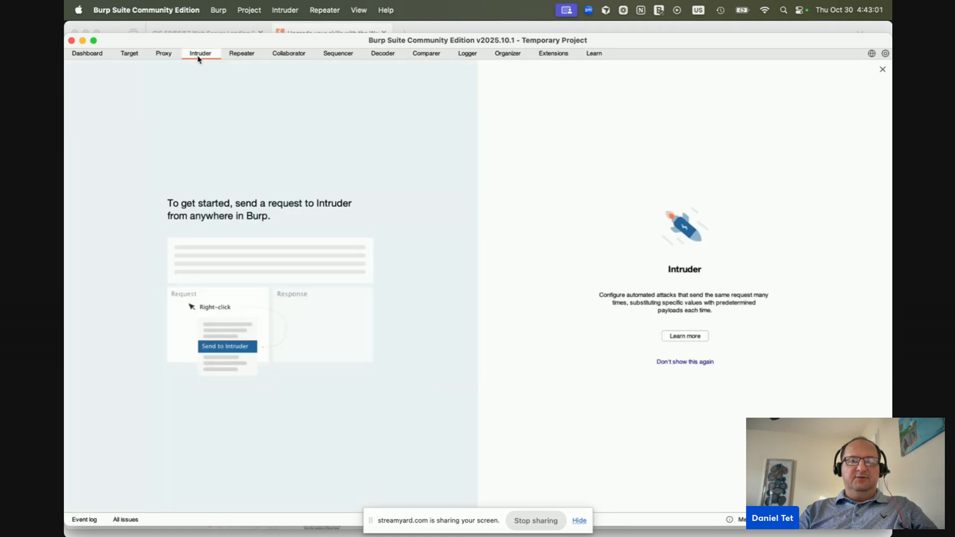
left_click(164, 55)
left_click(198, 56)
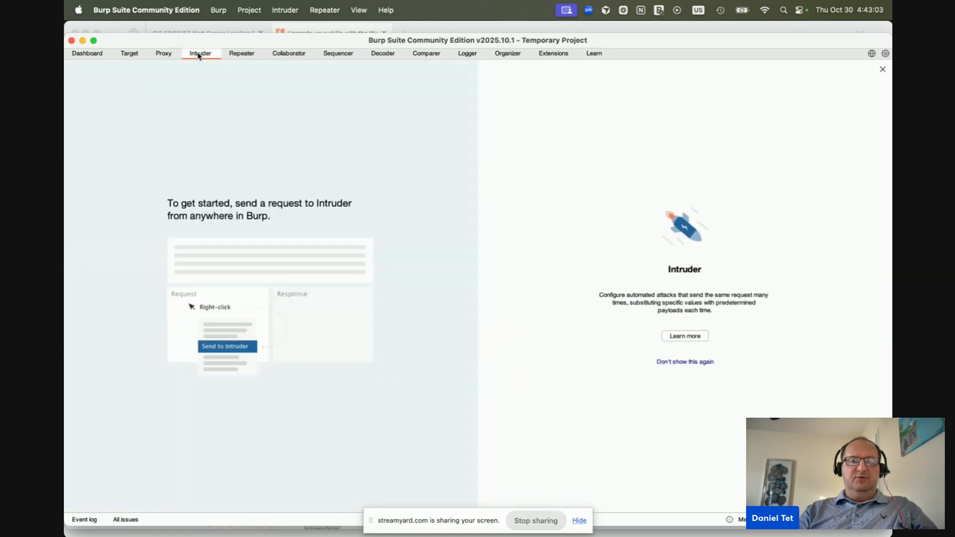
left_click(165, 55)
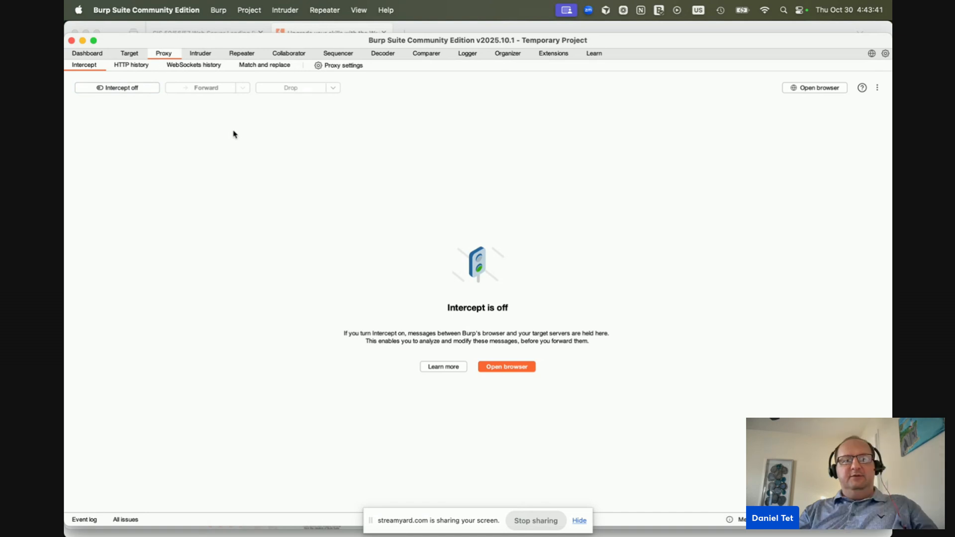
Open Firefox's network connection settings from about:settings by searching 'proxy'
left_click(439, 31)
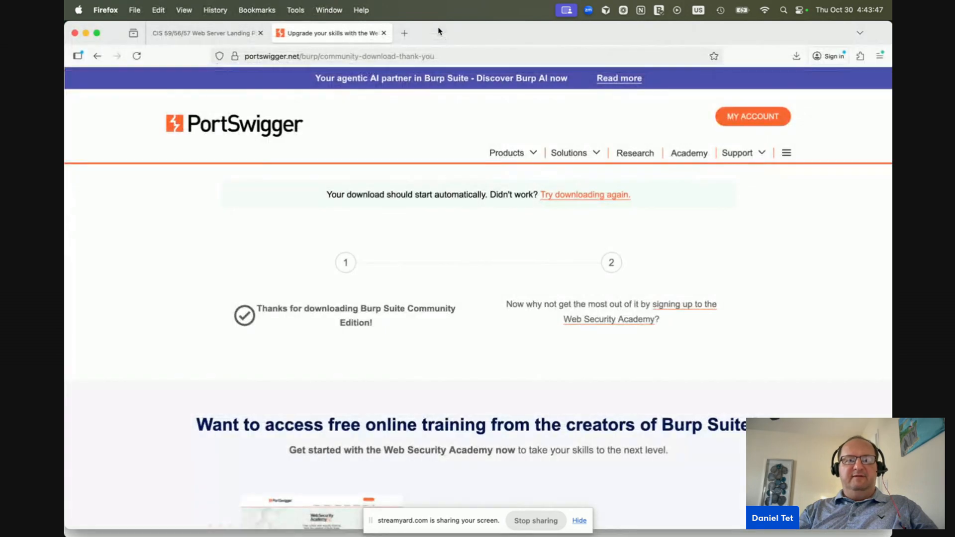
left_click(404, 33)
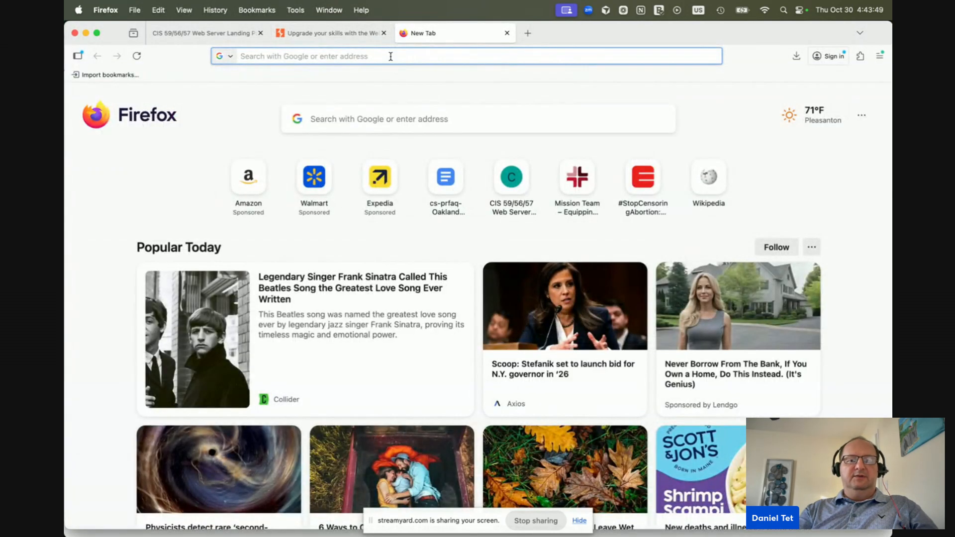
type("about:settings")
key("Return")
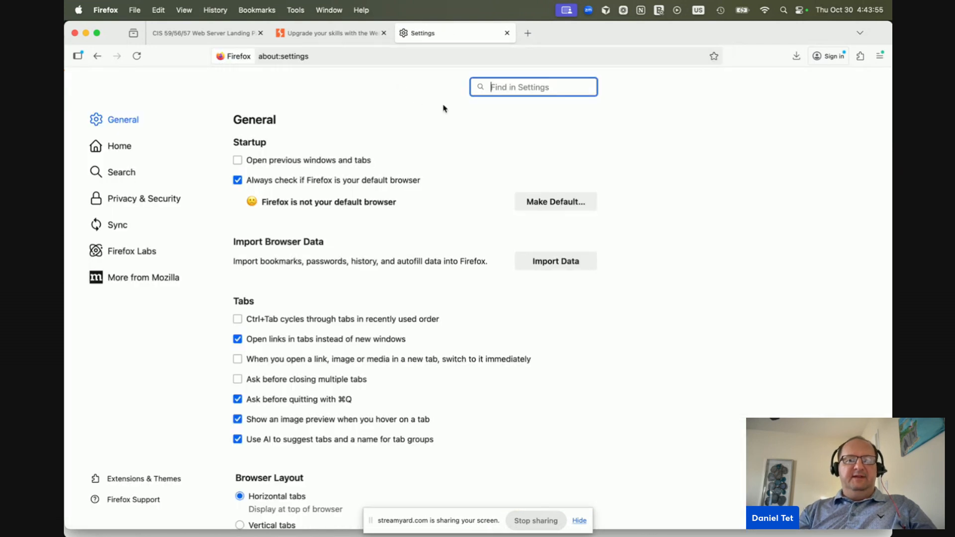
type("proxy")
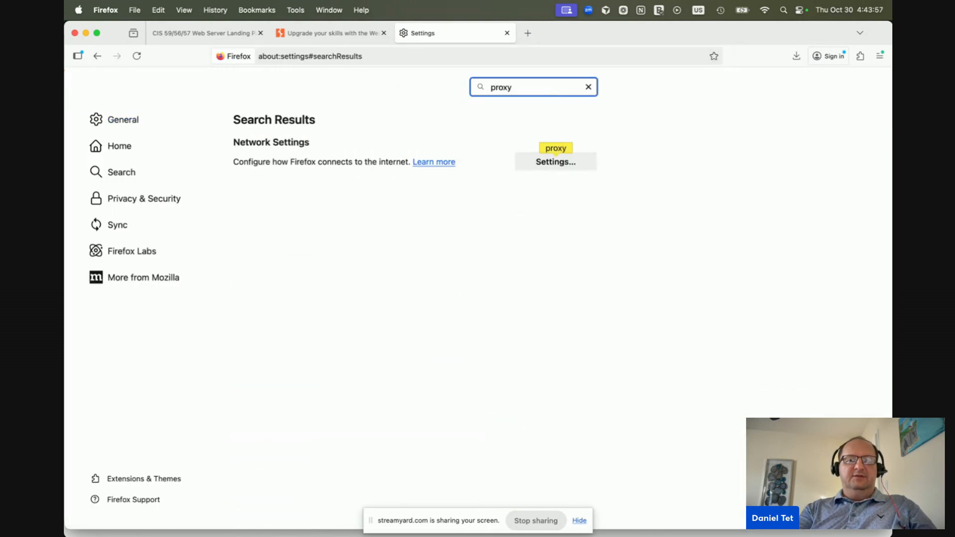
left_click_drag(256, 162, 342, 162)
left_click(342, 162)
left_click(550, 166)
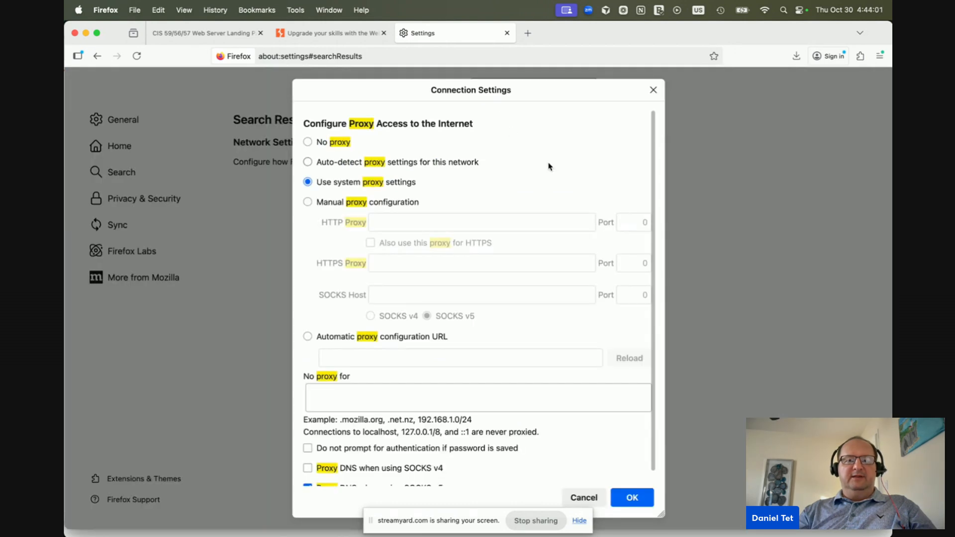
Set a manual proxy of 192.168.66.129 port 8080, also used for HTTPS, and save
left_click(326, 207)
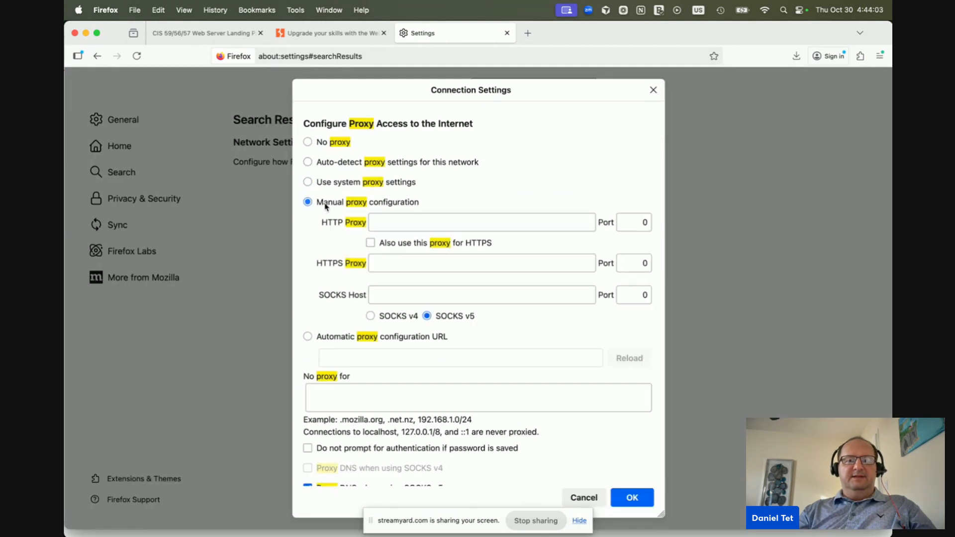
left_click(395, 224)
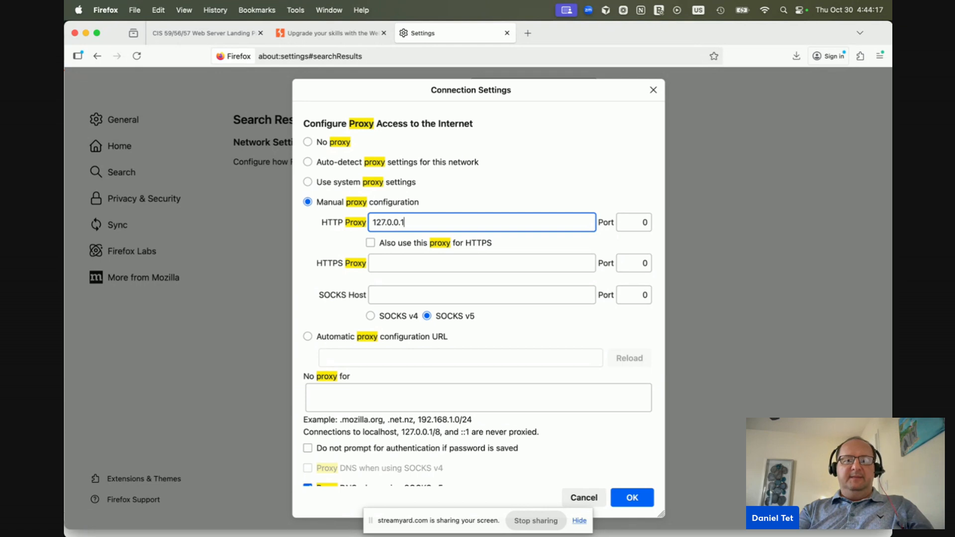
key("BackSpace")
key("BackSpace")
key("BackSpace")
key("BackSpace")
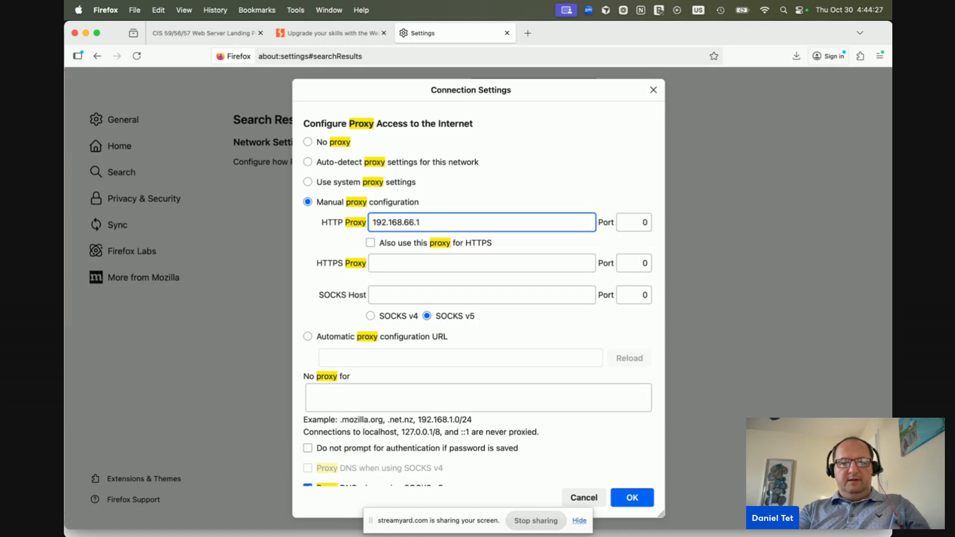
key("Tab")
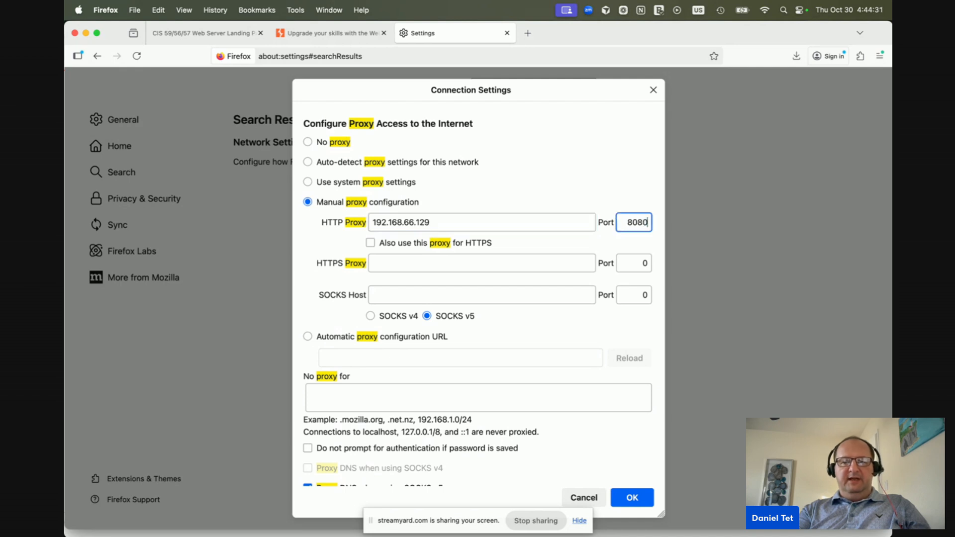
left_click(370, 243)
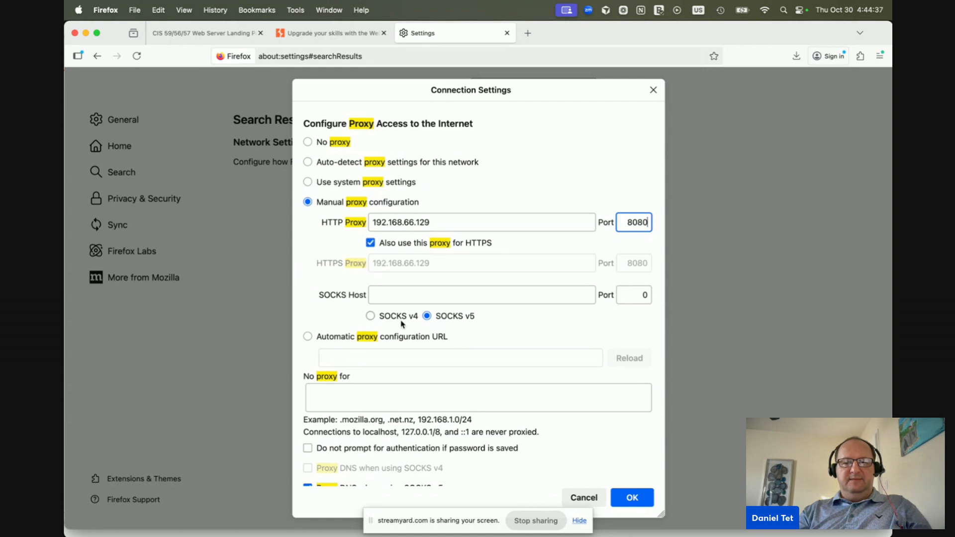
left_click(631, 497)
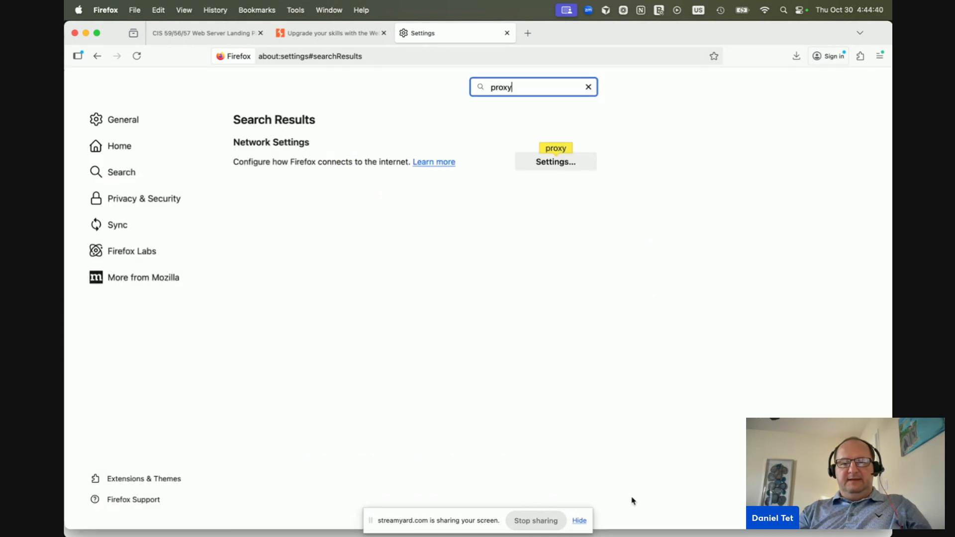
Return to the web server landing page tab and bring up the app switcher
left_click(231, 34)
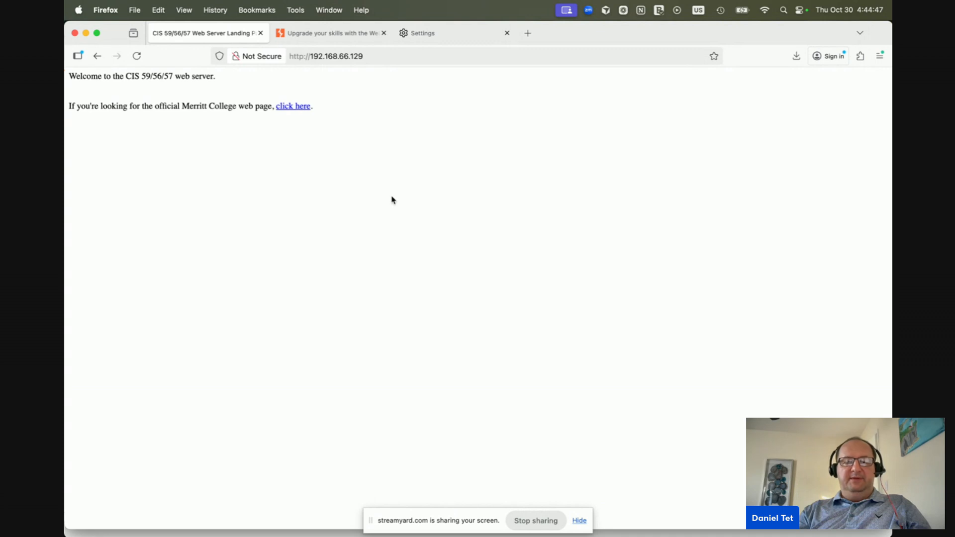
key("super+Tab")
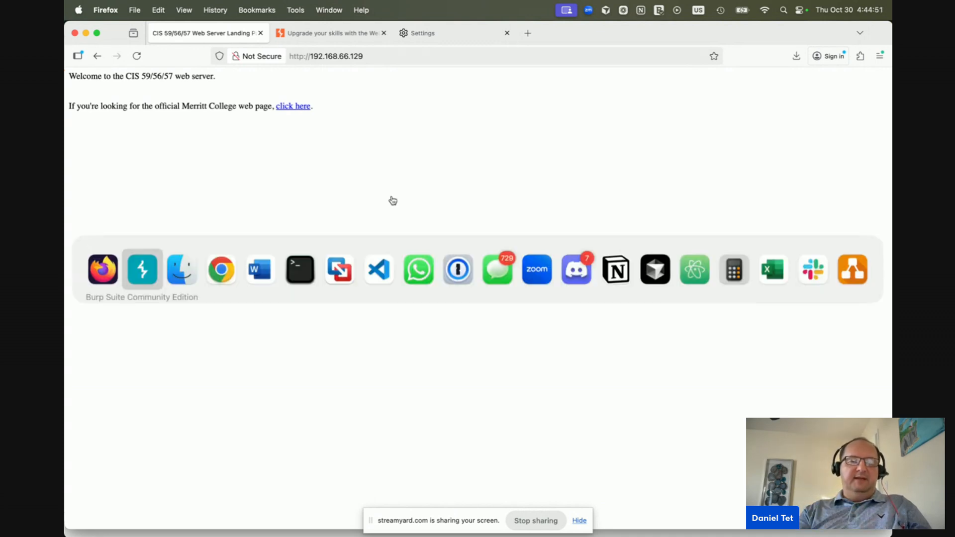
key("super+Tab")
key("super+Tab")
key("super+Tab")
key("super+Tab")
key("super+Tab")
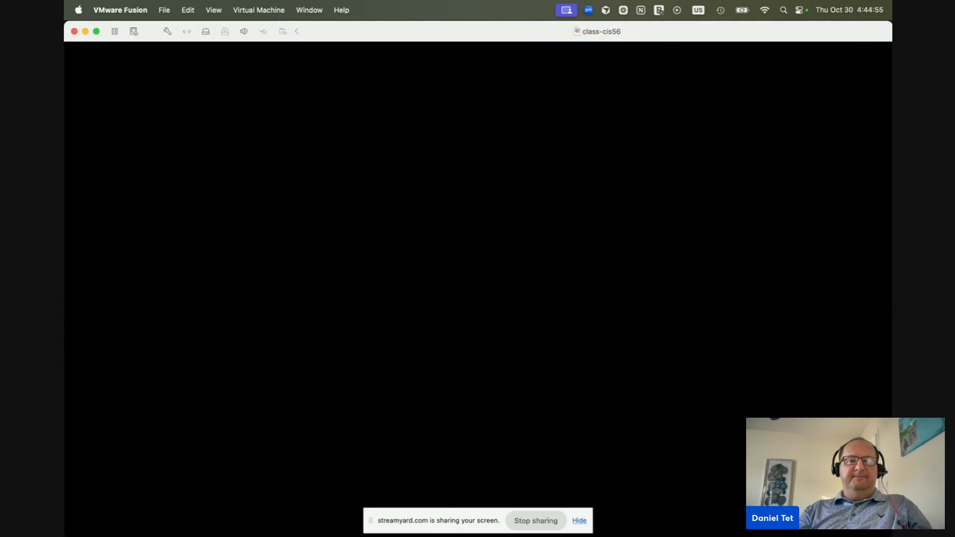
Unlock the Kali session by entering the account password
type("kali")
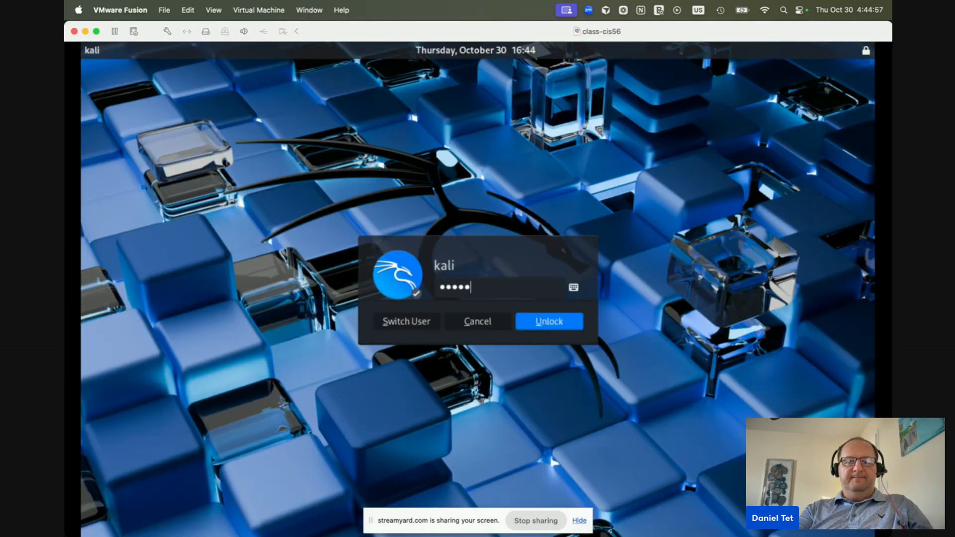
key("BackSpace")
key("BackSpace")
key("BackSpace")
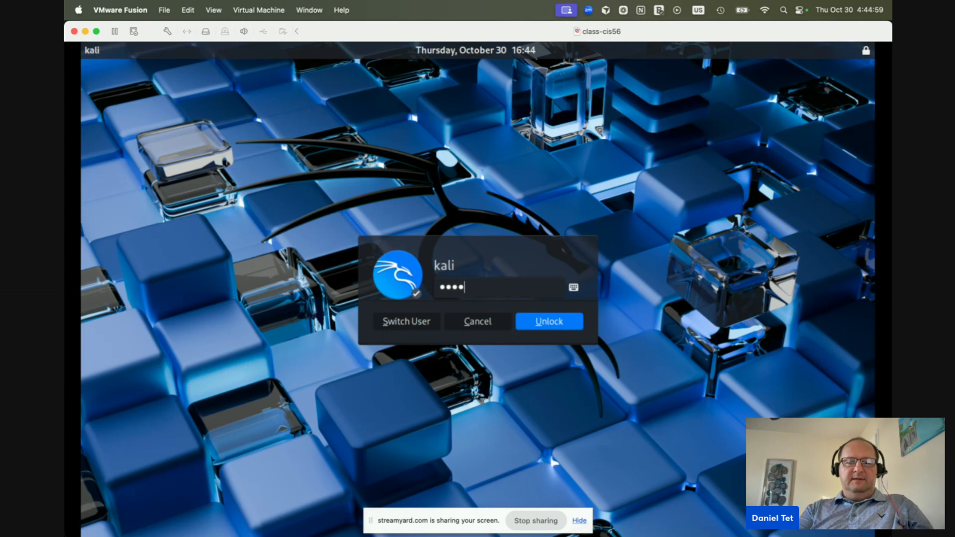
key("Return")
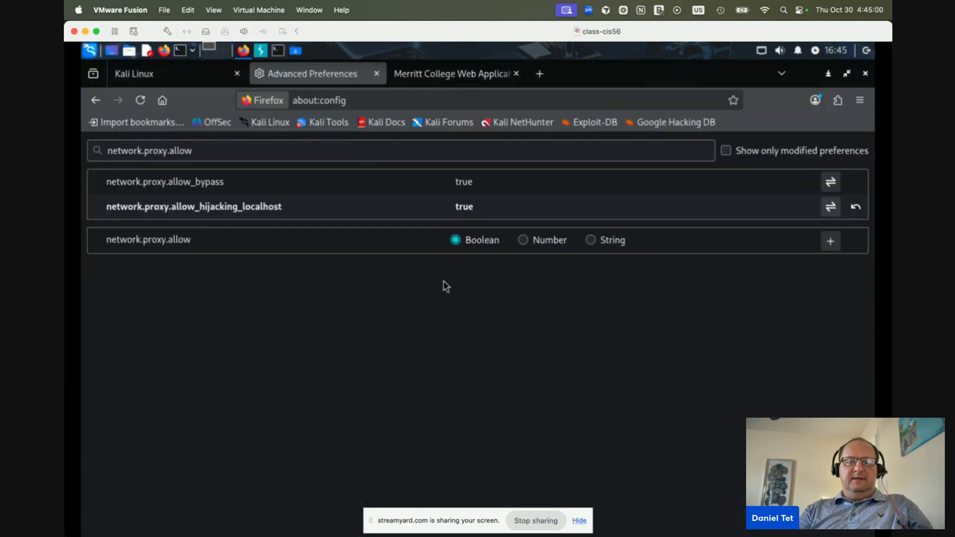
Search 'burp suite' from the Kali Linux tab's address bar
left_click(457, 82)
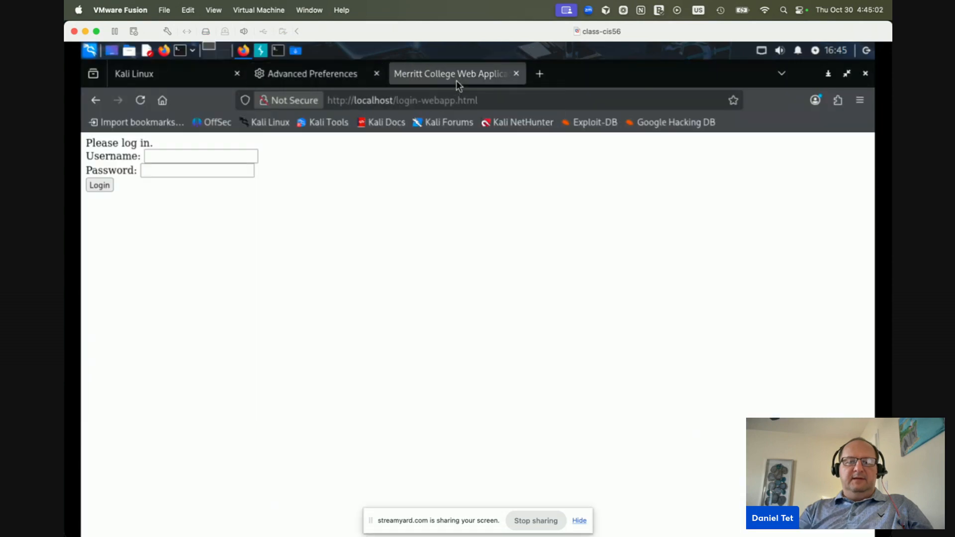
left_click(159, 76)
left_click(315, 100)
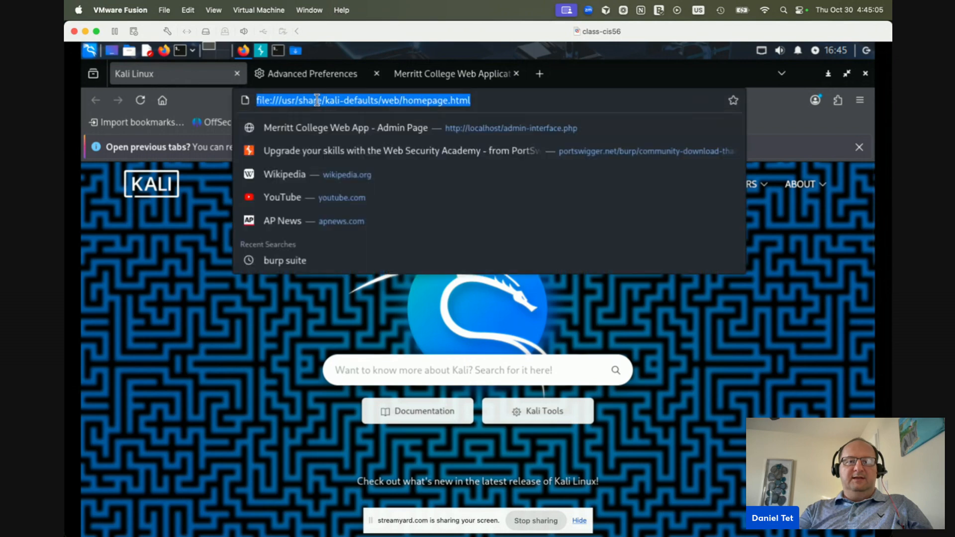
type("burp suite")
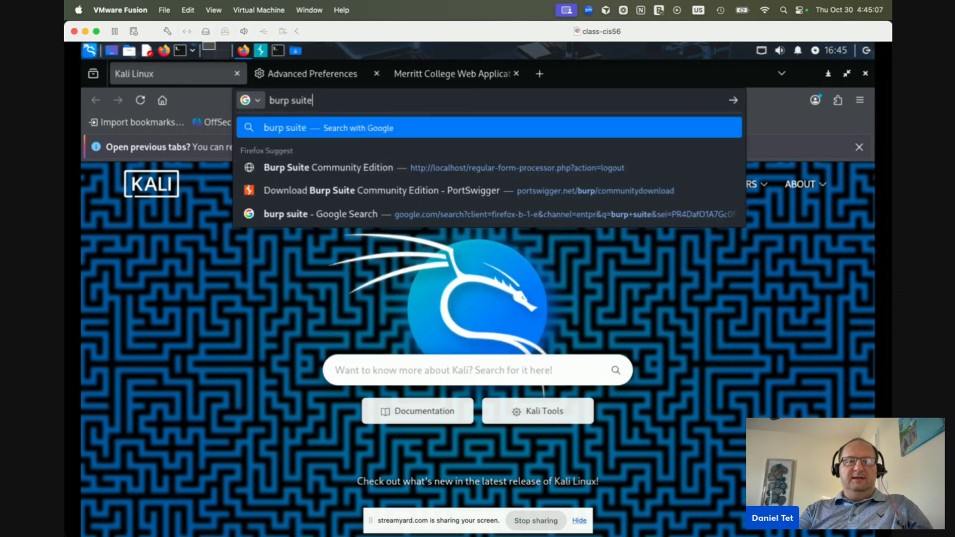
key("Return")
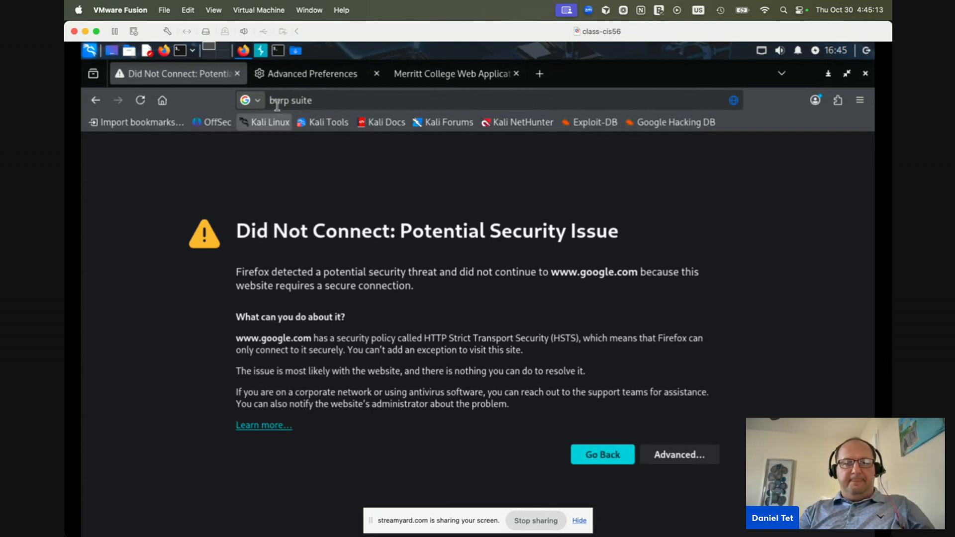
Go to the about:config tab and select the allow_hijacking_localhost preference
left_click(324, 102)
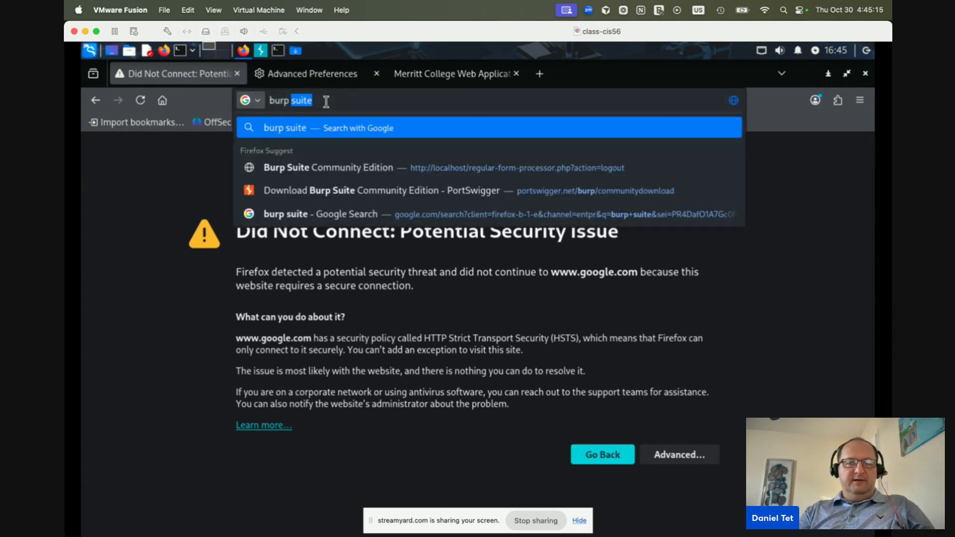
left_click(325, 101)
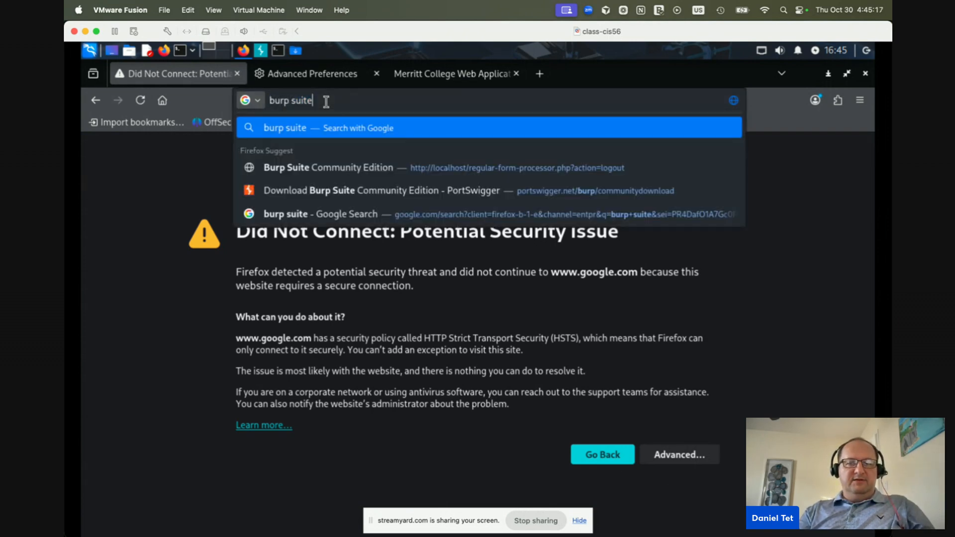
left_click(321, 75)
left_click(234, 204)
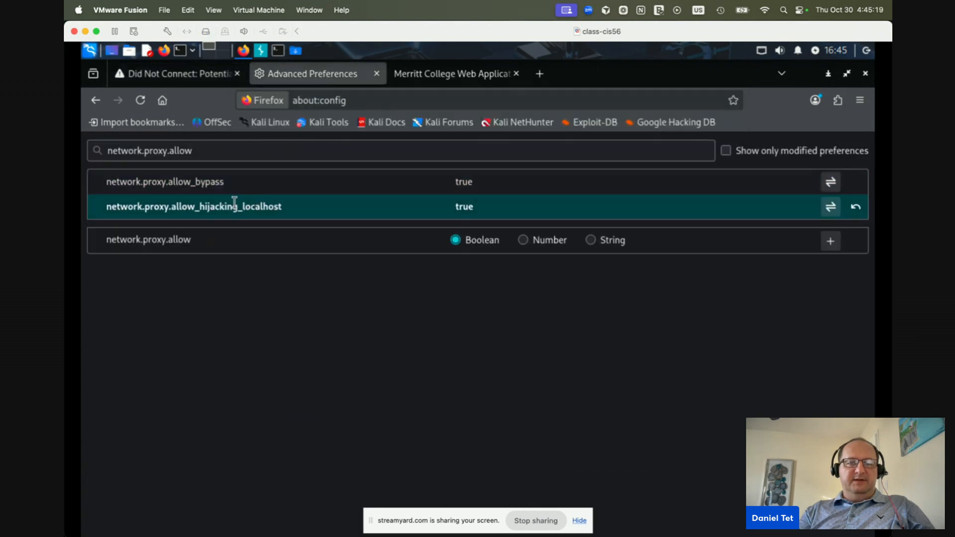
Set allow_hijacking_localhost to false, then load cnn.com through the proxy in the failed tab
double_click(462, 208)
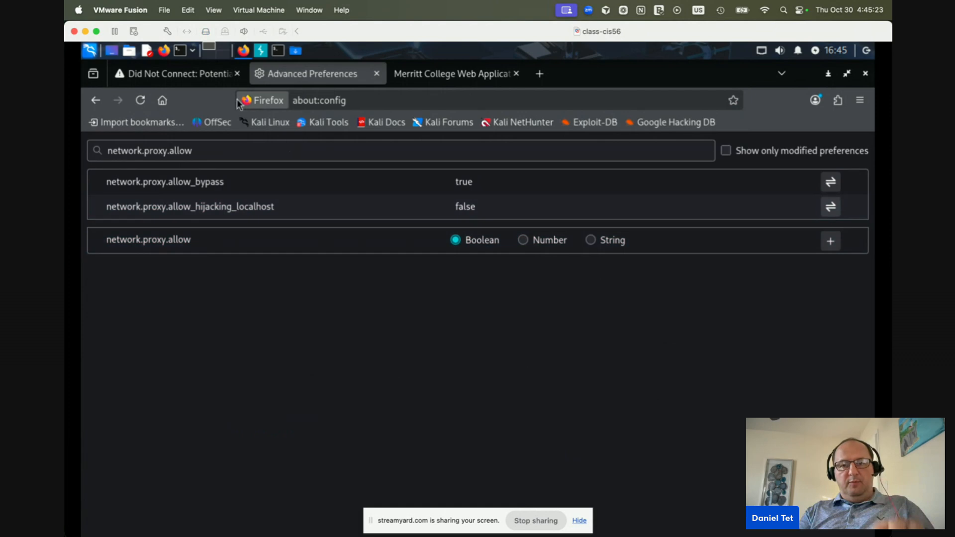
left_click(213, 75)
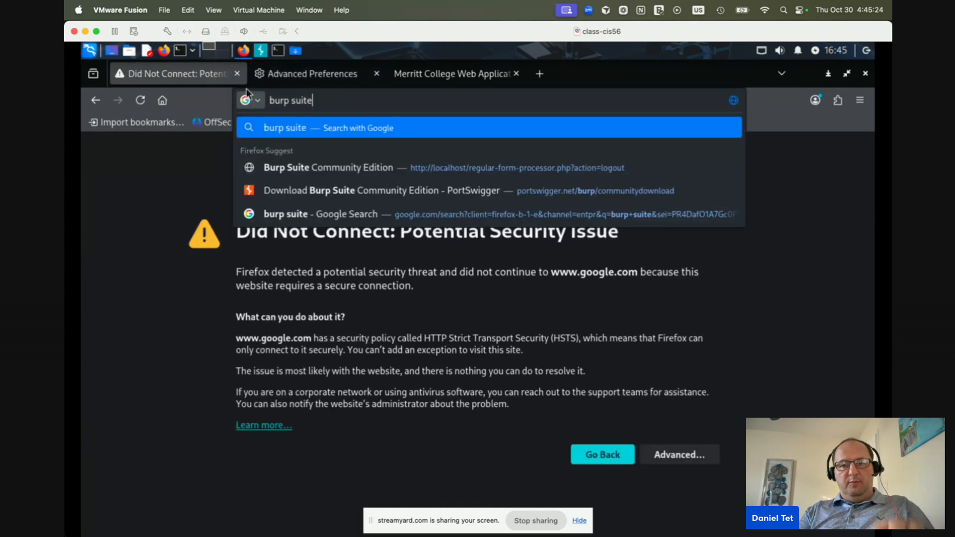
left_click(324, 100)
key("super+r")
left_click(326, 99)
key("BackSpace")
key("BackSpace")
key("BackSpace")
key("BackSpace")
key("BackSpace")
key("BackSpace")
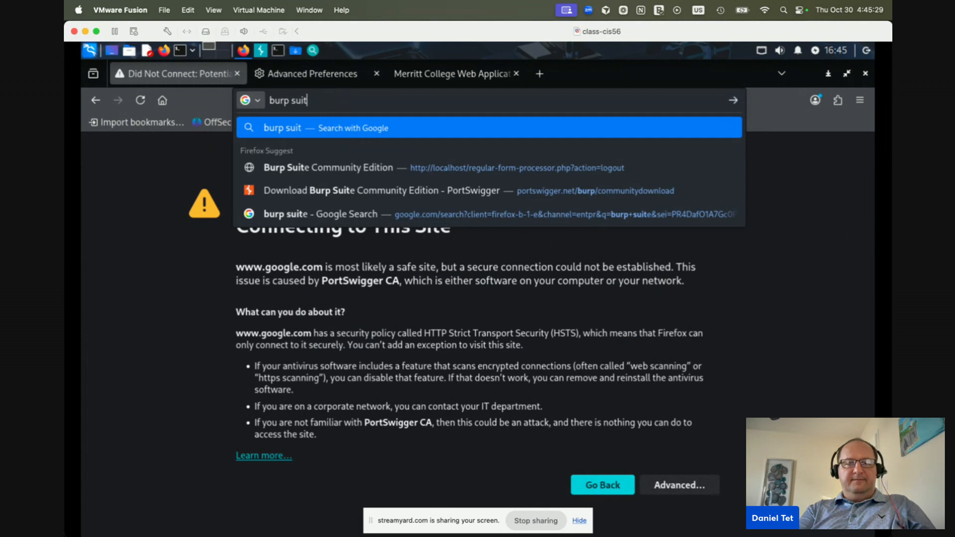
key("Escape")
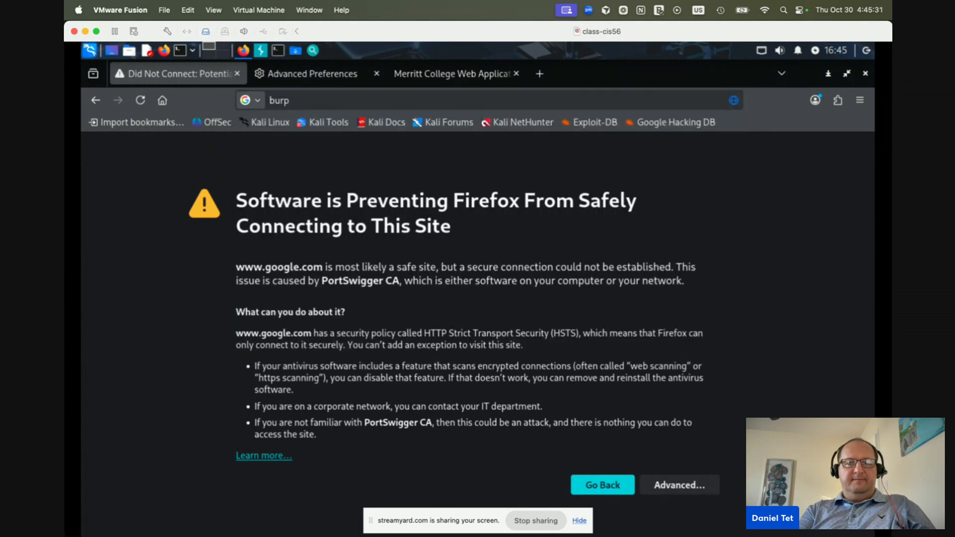
left_click(320, 95)
type("cnn.com")
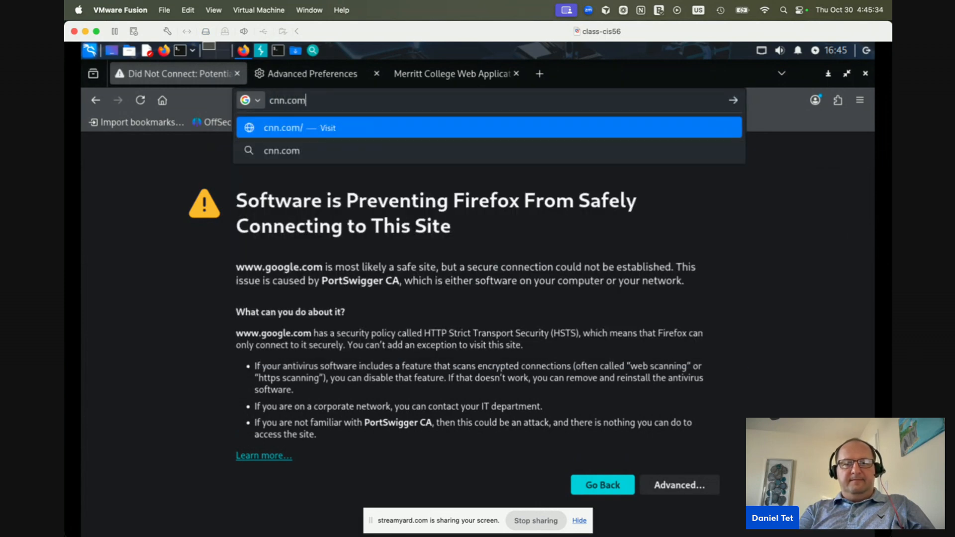
key("Return")
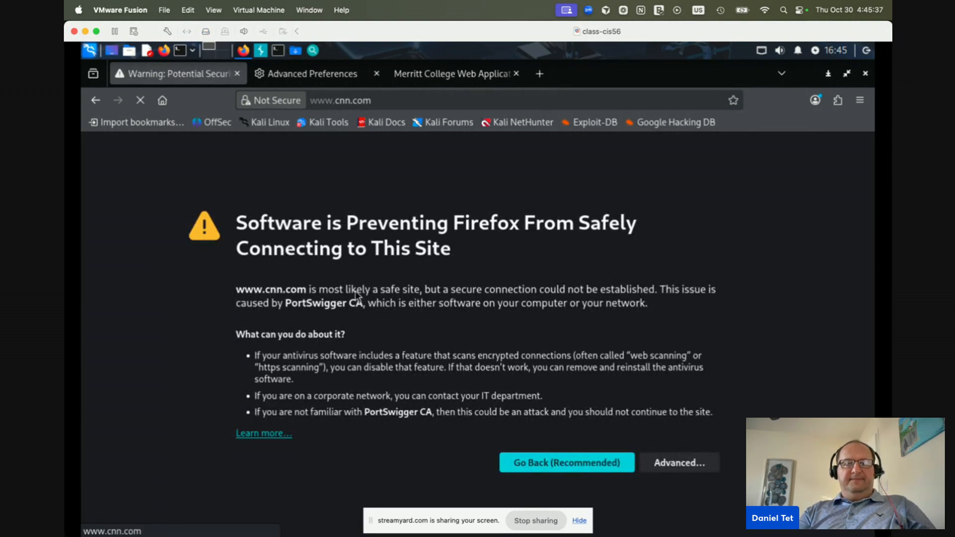
Check Burp, close the warning tab, and retry a 'burp suite' search in a new tab
left_click(261, 50)
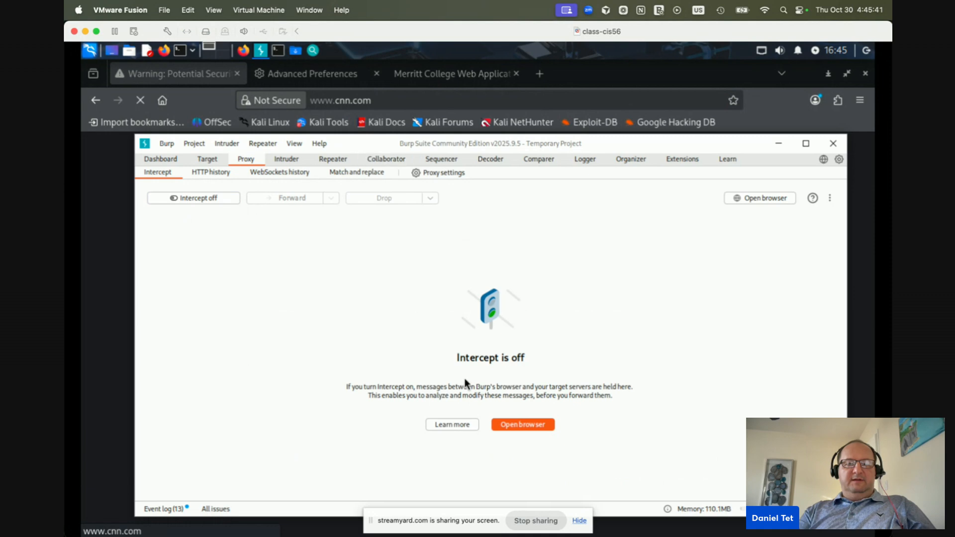
left_click(404, 98)
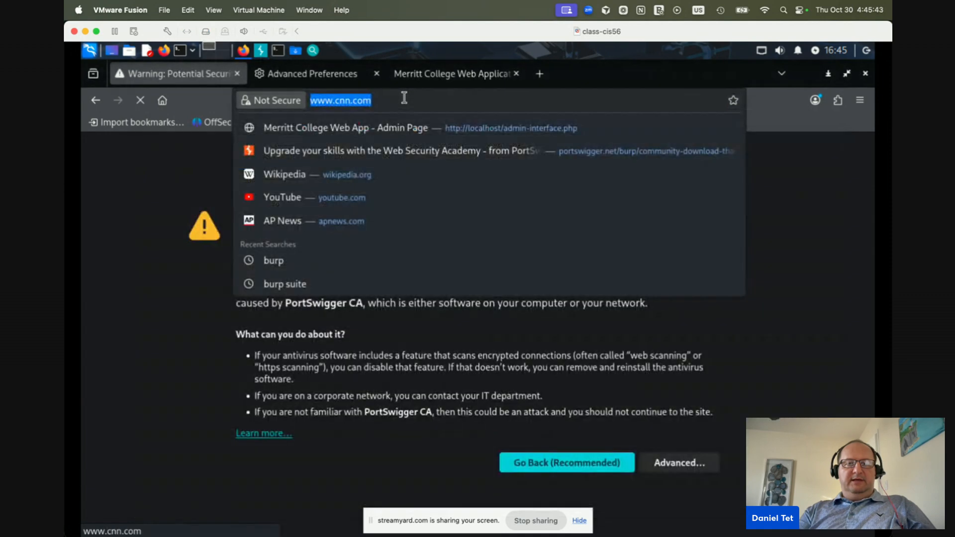
left_click(238, 74)
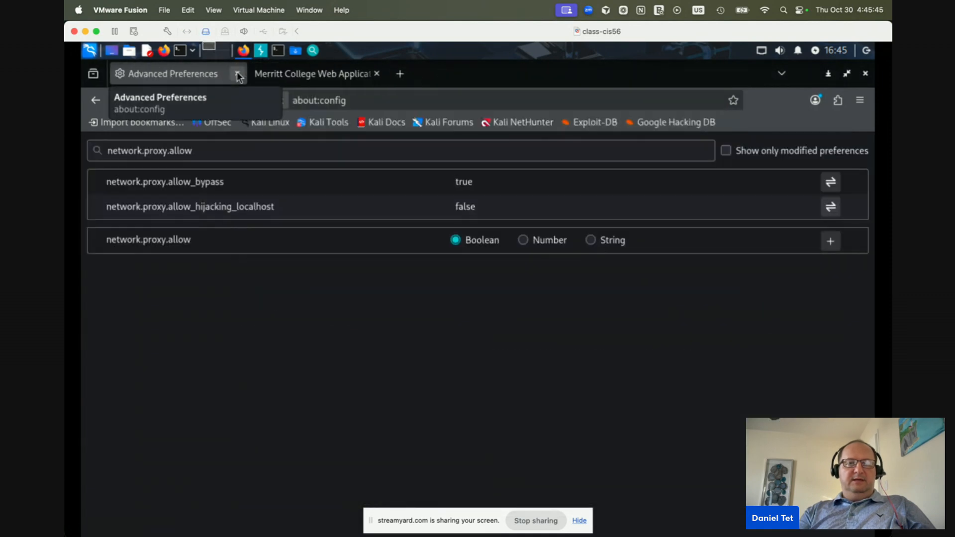
left_click(398, 73)
type("burp suite")
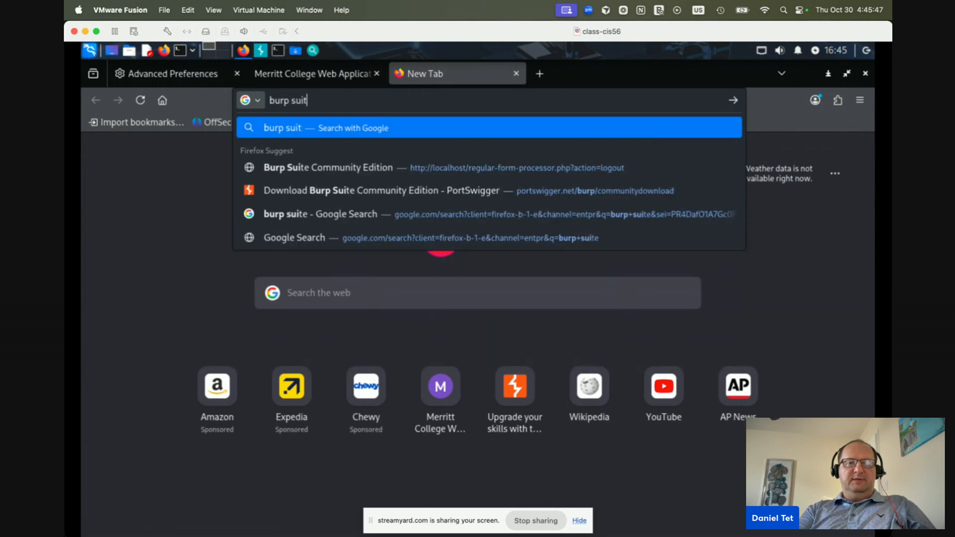
key("Return")
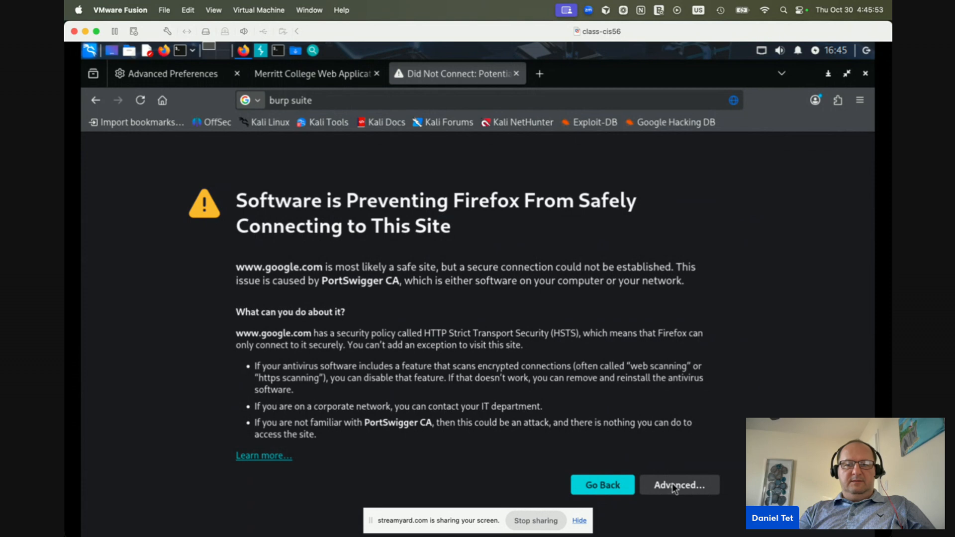
left_click(184, 80)
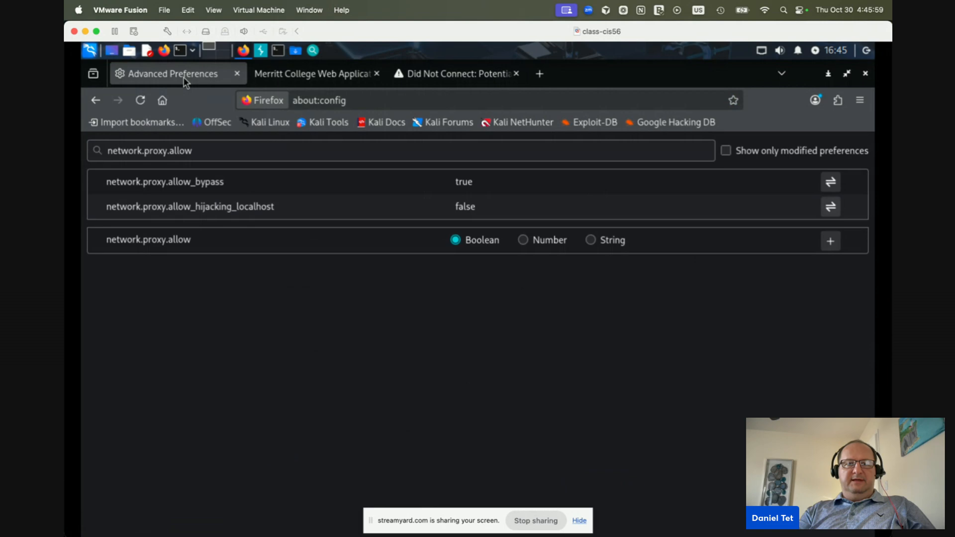
From about:settings' 'proxy' search, choose Use system proxy settings and save, then return to about:config
left_click(544, 77)
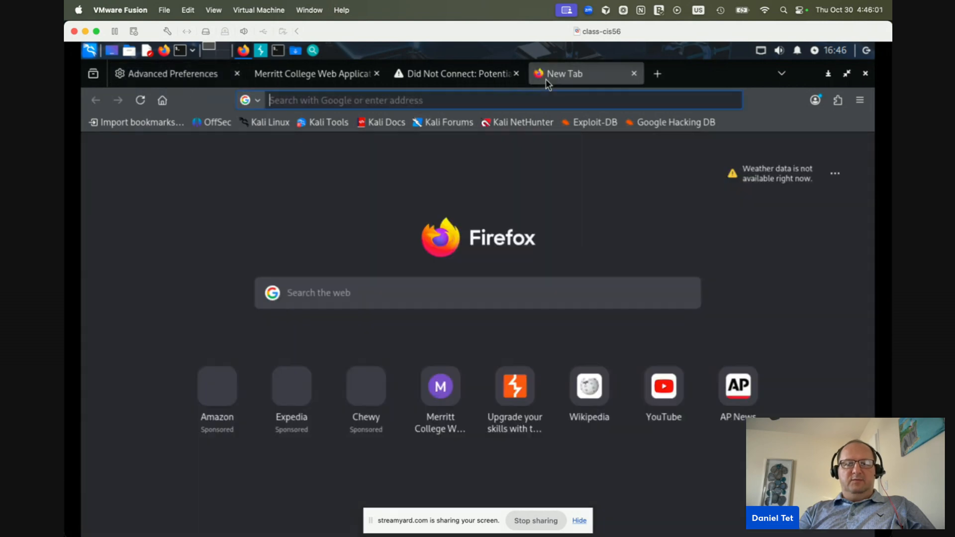
type("about:settings")
key("Return")
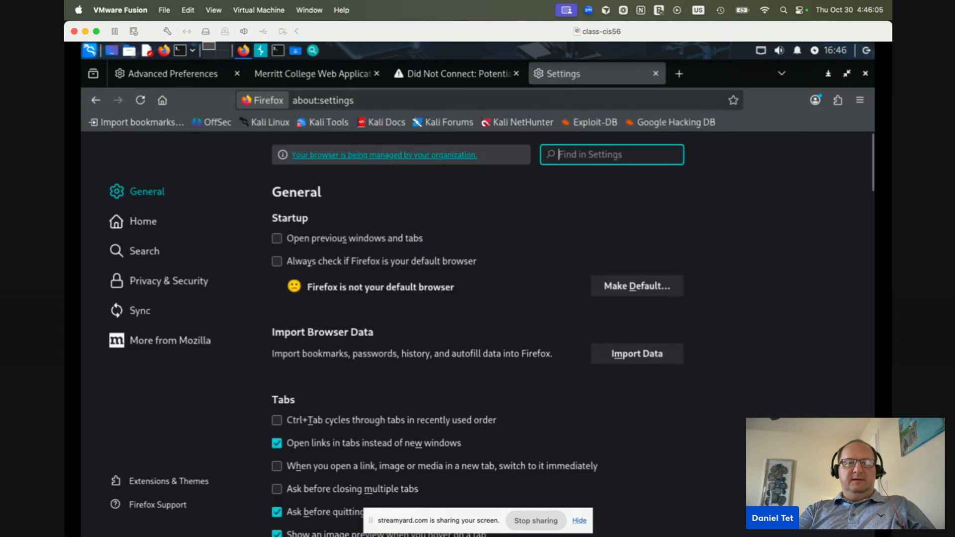
left_click_drag(586, 78, 296, 79)
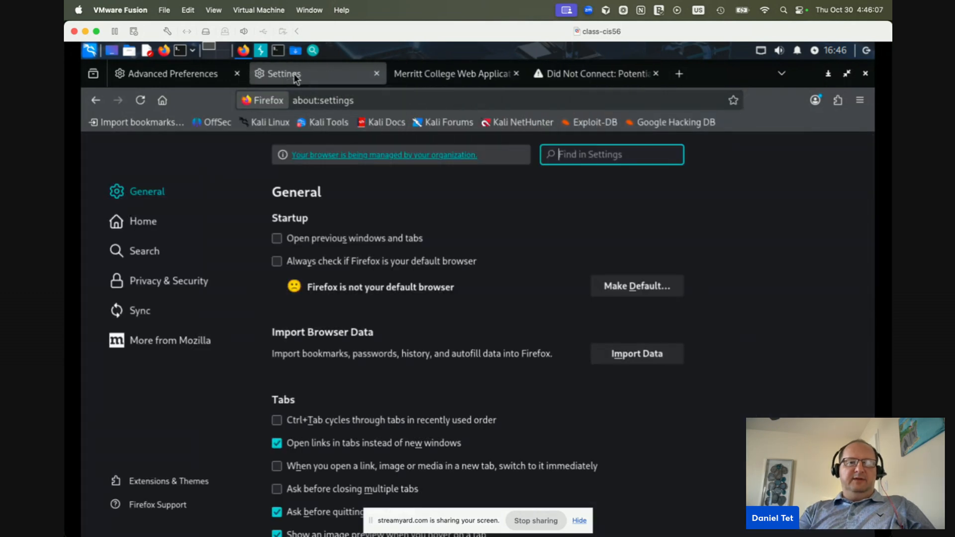
type("proxy")
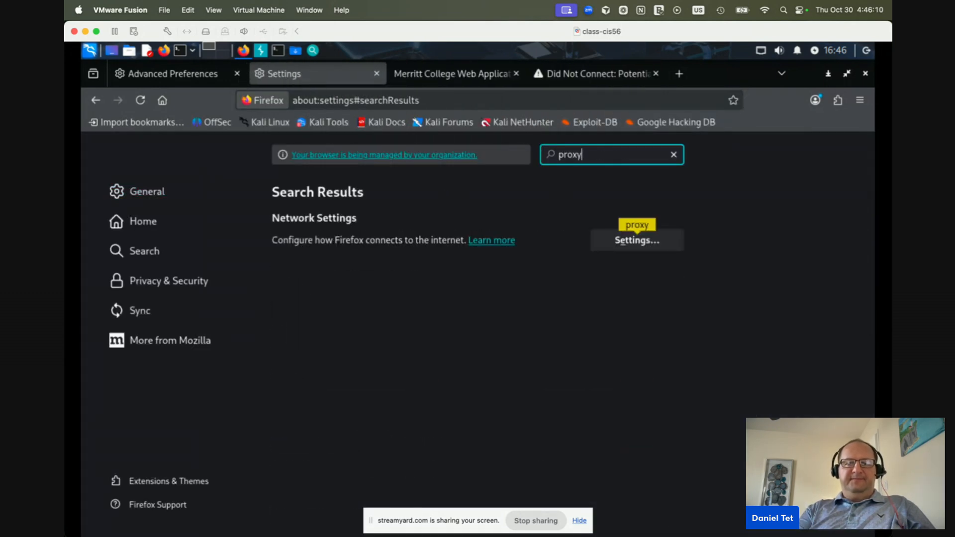
left_click(641, 242)
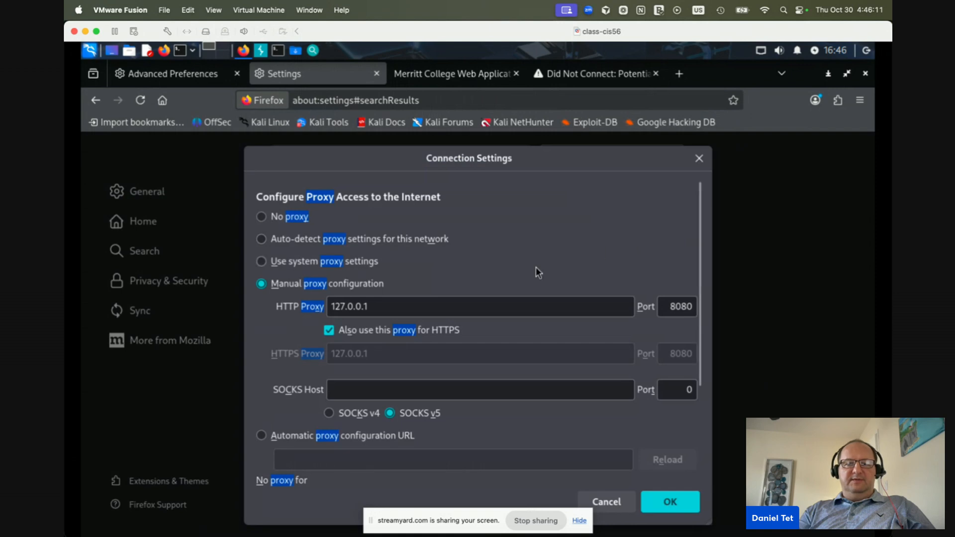
left_click(263, 263)
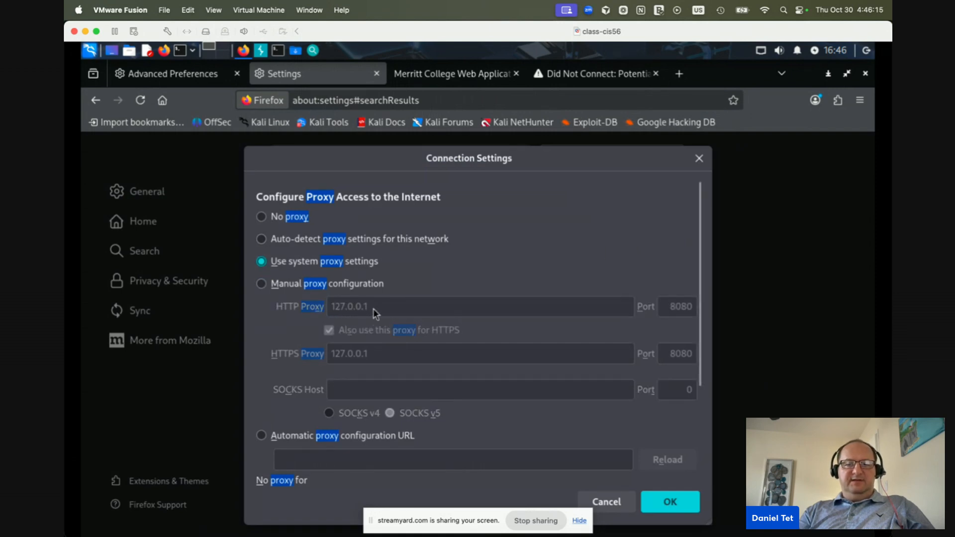
left_click(676, 497)
left_click(162, 71)
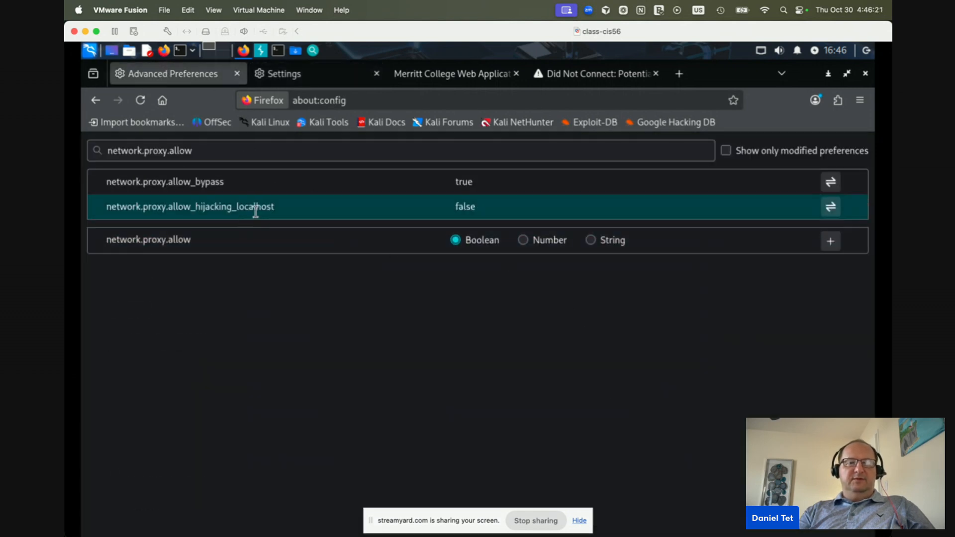
Rerun the 'burp suite' Google search, rechecking the proxy settings and network.proxy.allow tabs along the way
left_click(602, 80)
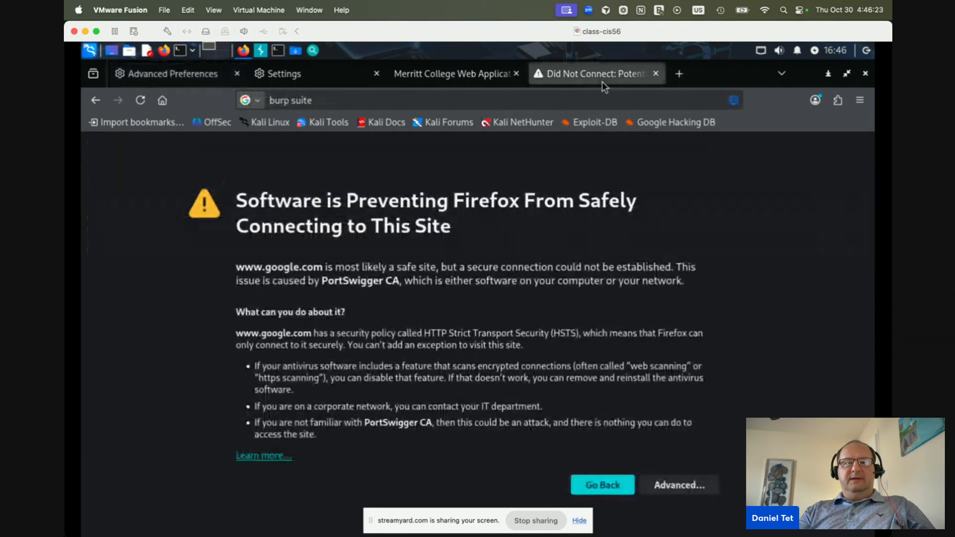
left_click(527, 97)
key("Return")
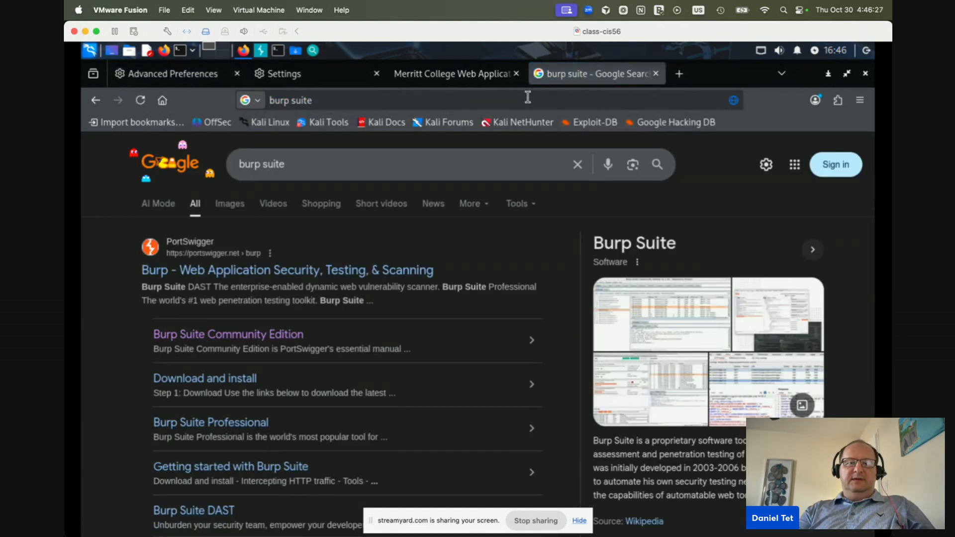
left_click(323, 78)
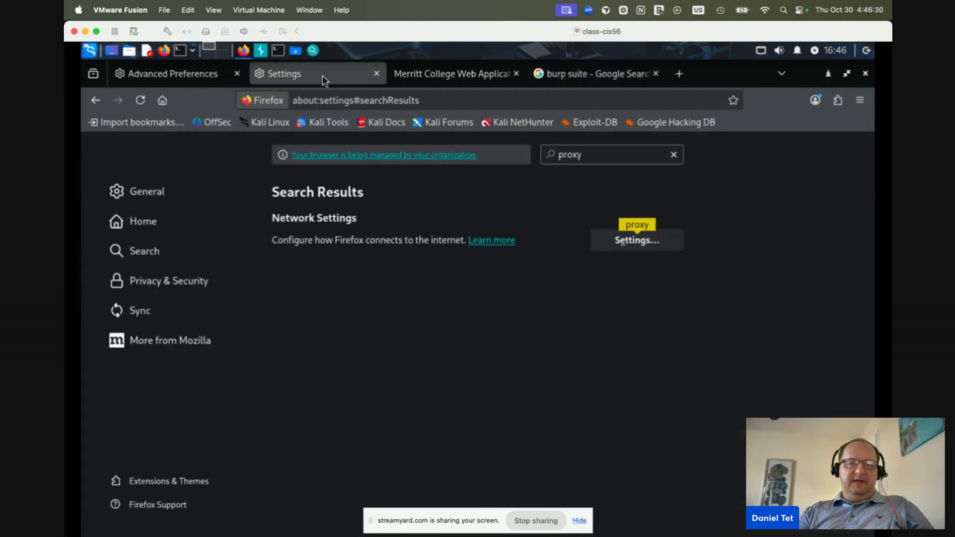
left_click(185, 78)
left_click(297, 78)
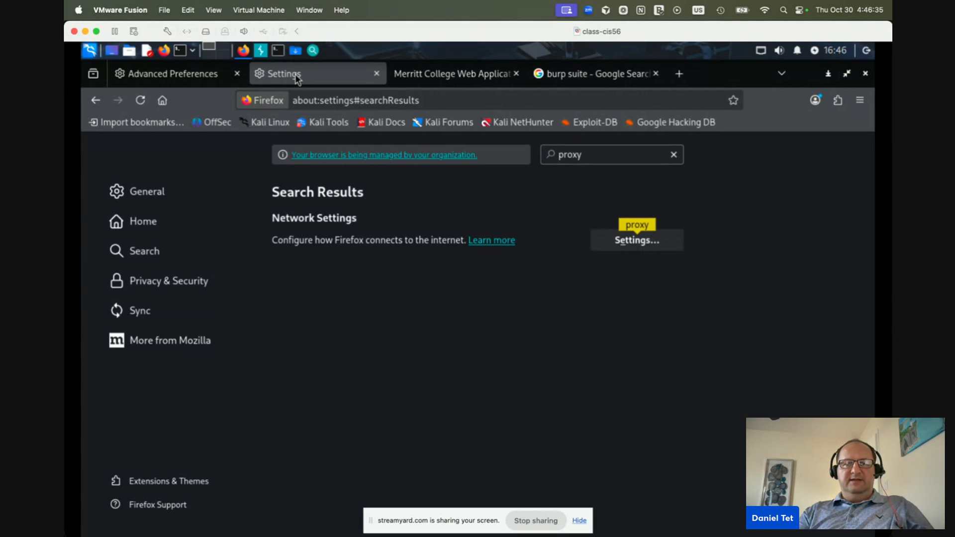
left_click(572, 80)
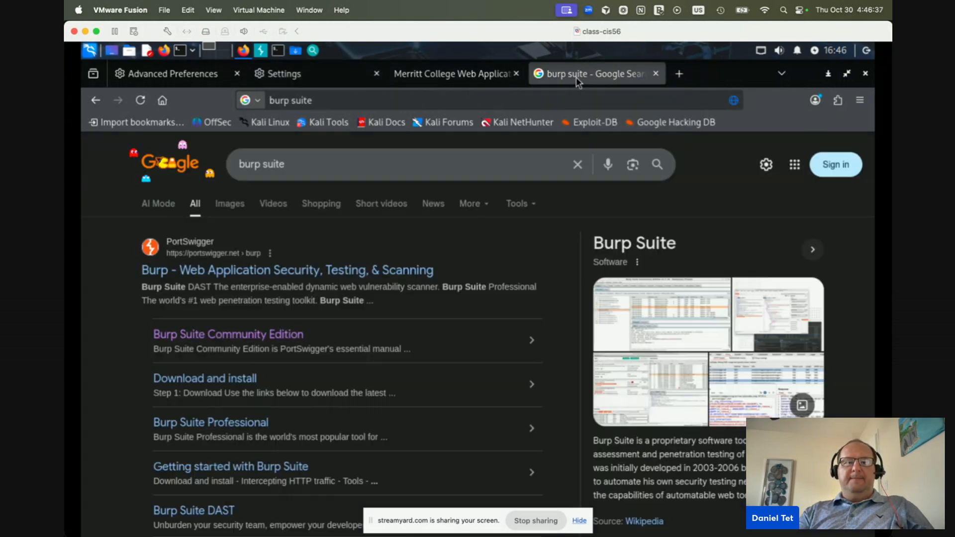
Open the PortSwigger result and go through Products to the Burp Suite Community Edition page
left_click(272, 270)
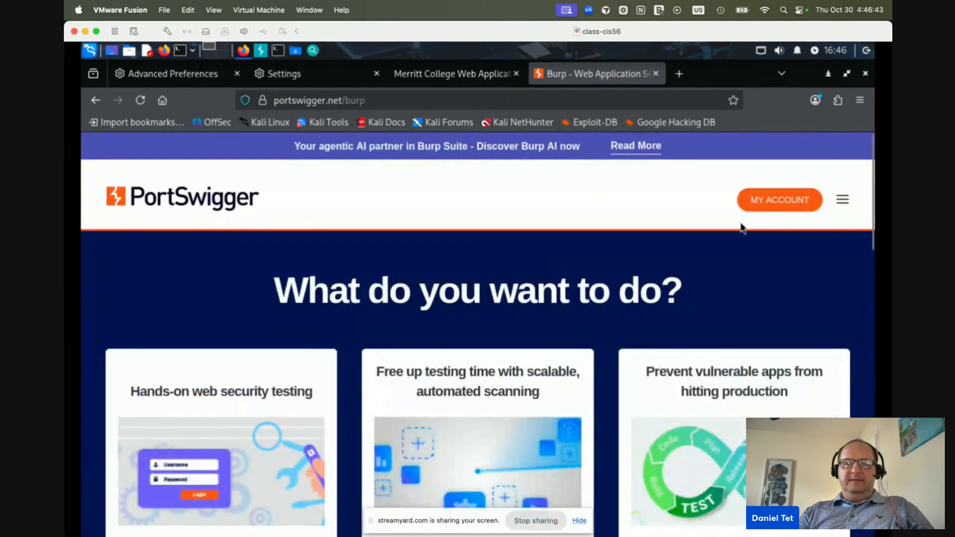
left_click(843, 201)
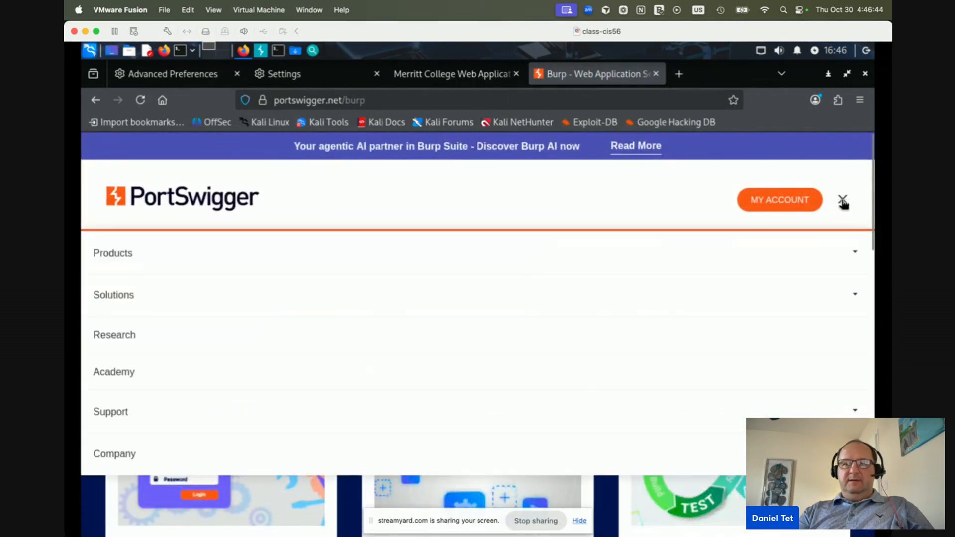
left_click(167, 254)
left_click(166, 368)
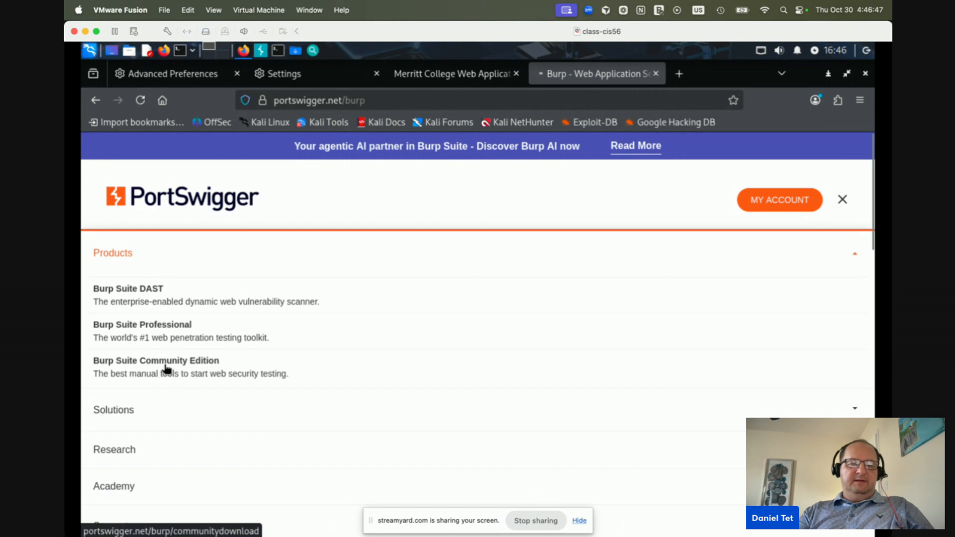
scroll(253, 418, "down", 10)
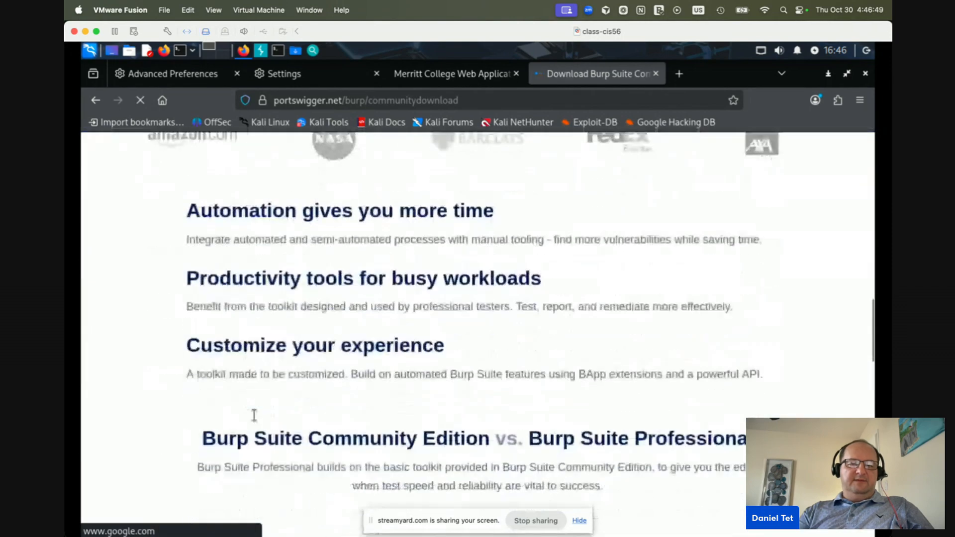
scroll(254, 416, "down", 4)
scroll(254, 416, "up", 15)
scroll(254, 415, "down", 1)
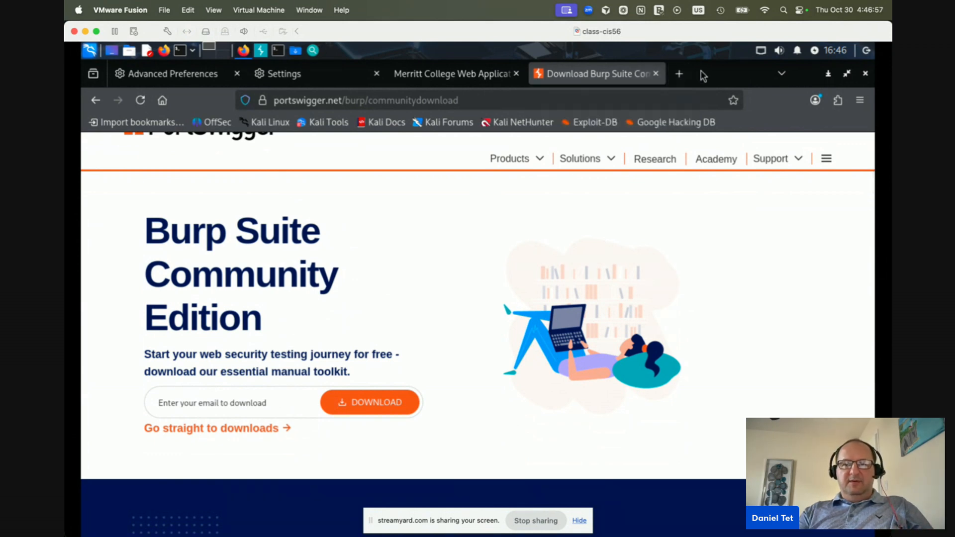
key("super+Tab")
key("super+shift+Tab")
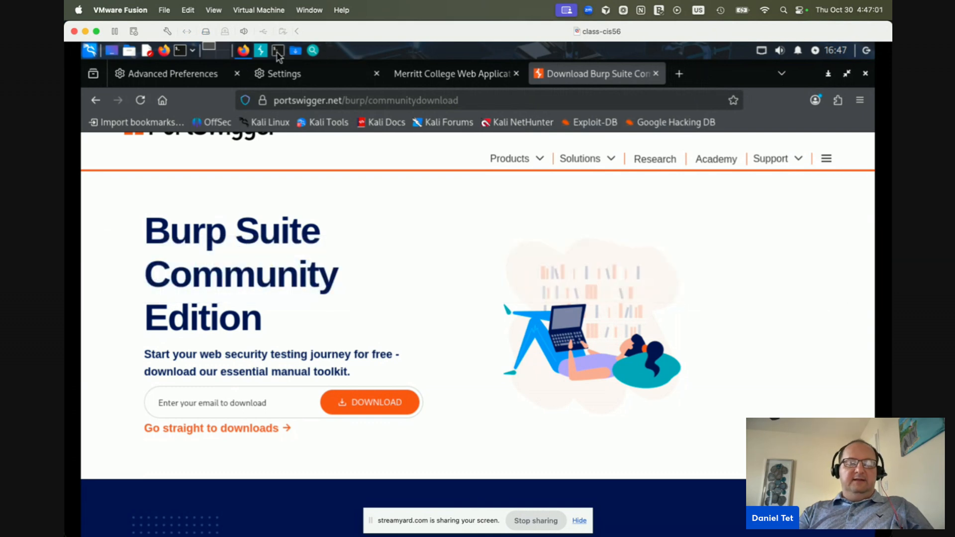
Clear the terminal, change into ~/Downloads and list its contents with ls -laF
left_click(277, 52)
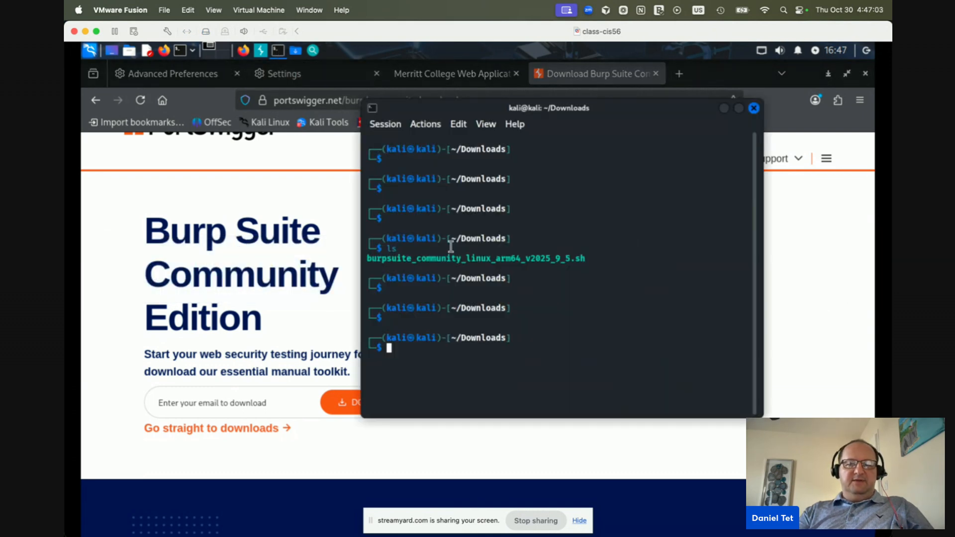
type("clear")
key("Return")
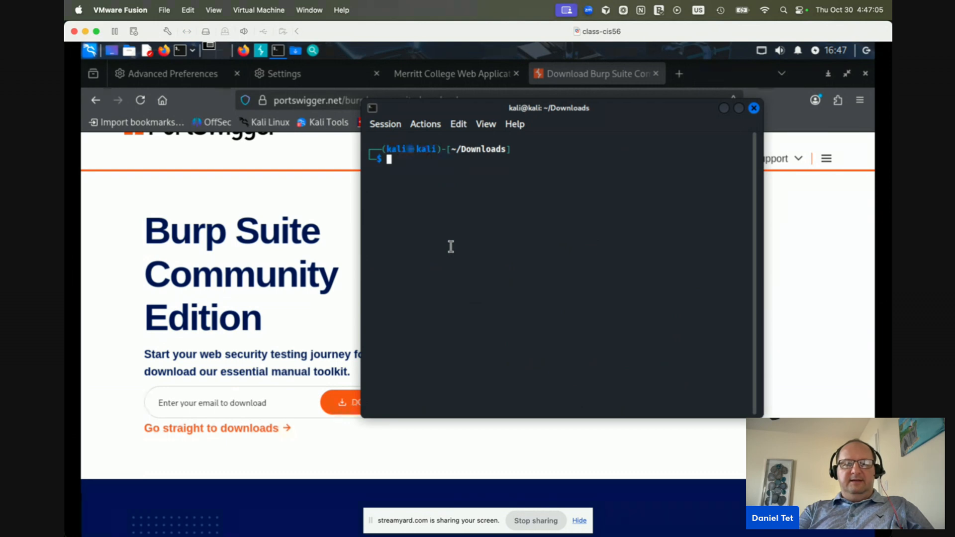
type("cd ")
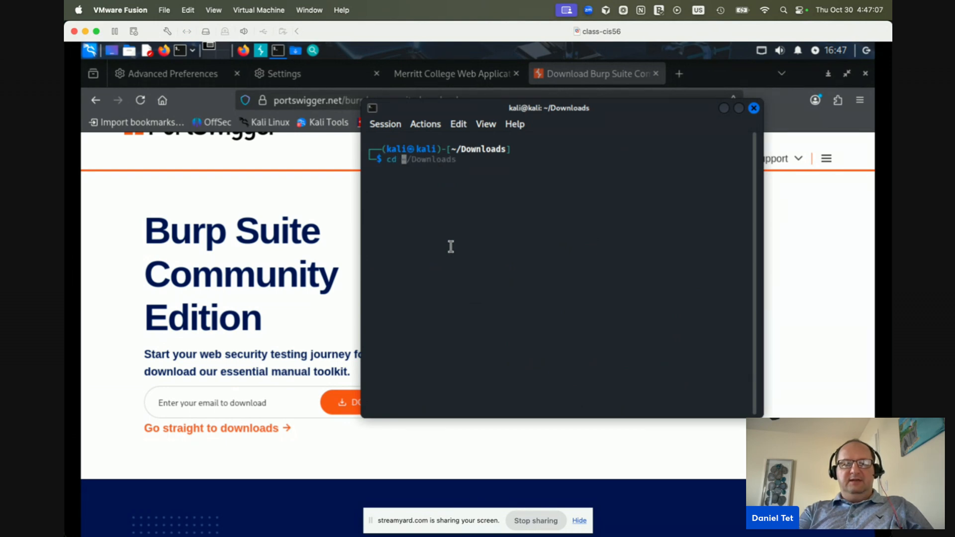
type("~/Downloads")
key("Return")
type("pwd")
key("Return")
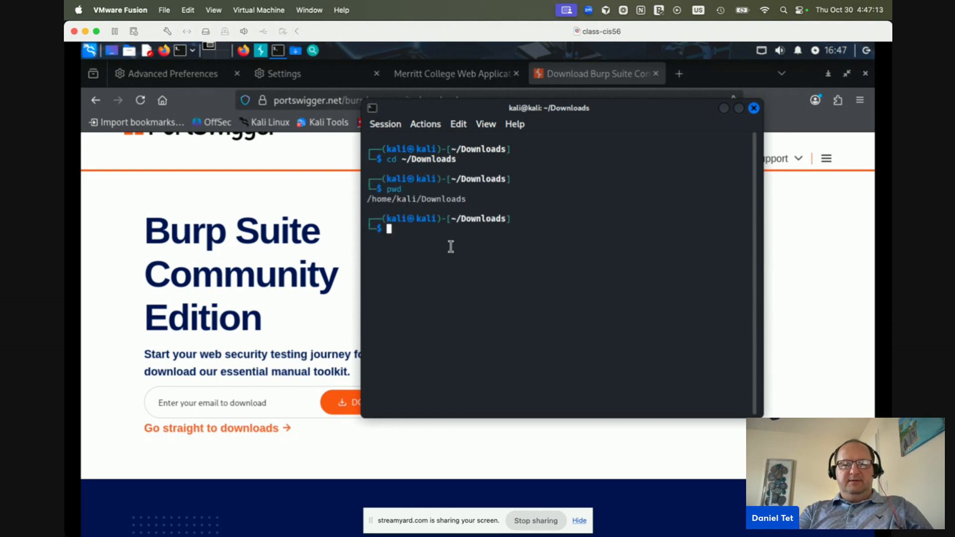
type("ls -laF")
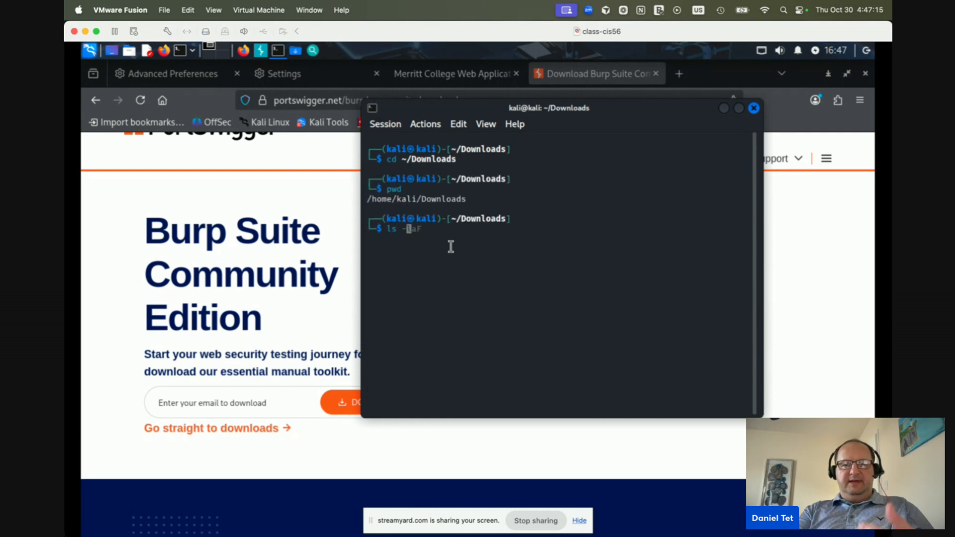
key("Return")
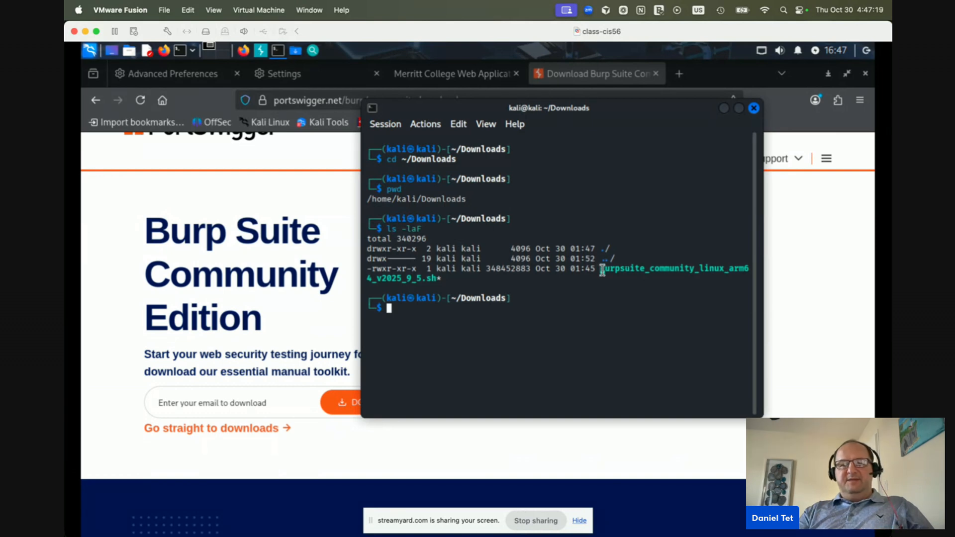
Run chmod 755 on burpsuite_community_linux_arm64_v2025_9_5.sh, then erase the half-typed ./bur command
type("ch")
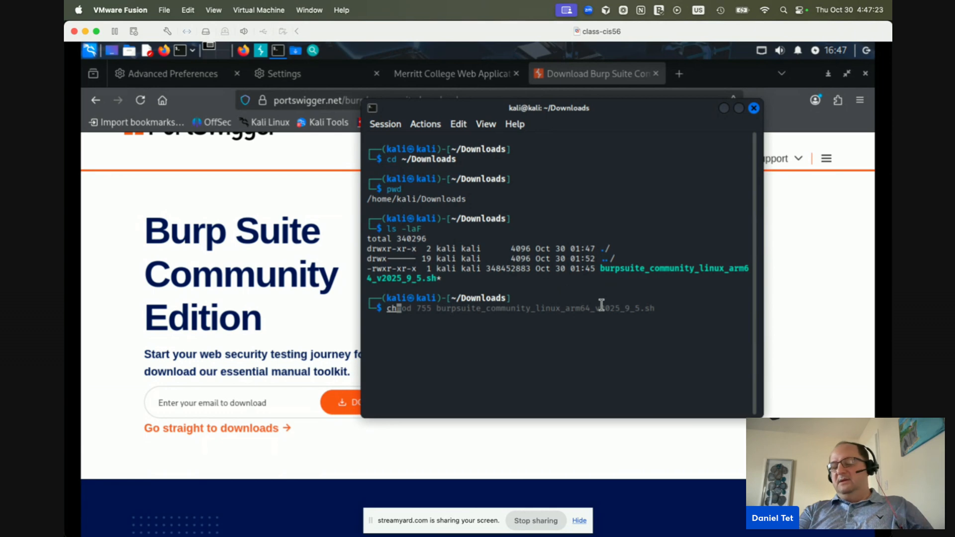
type("mod ")
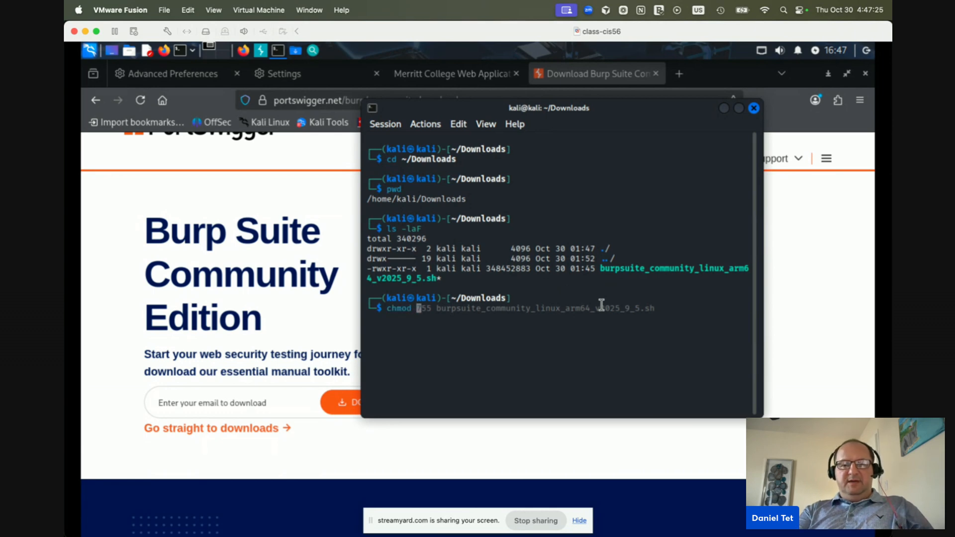
type("755 b")
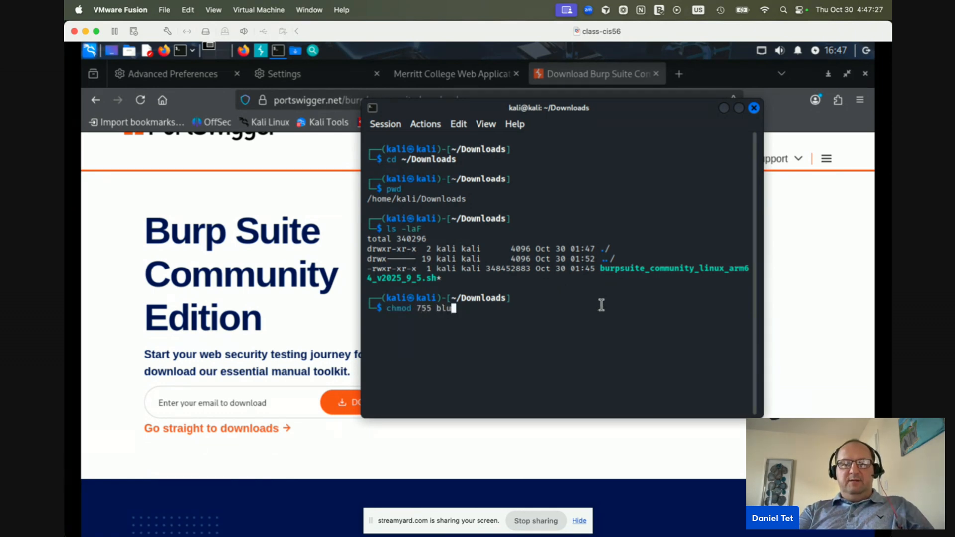
type("u")
key("Tab")
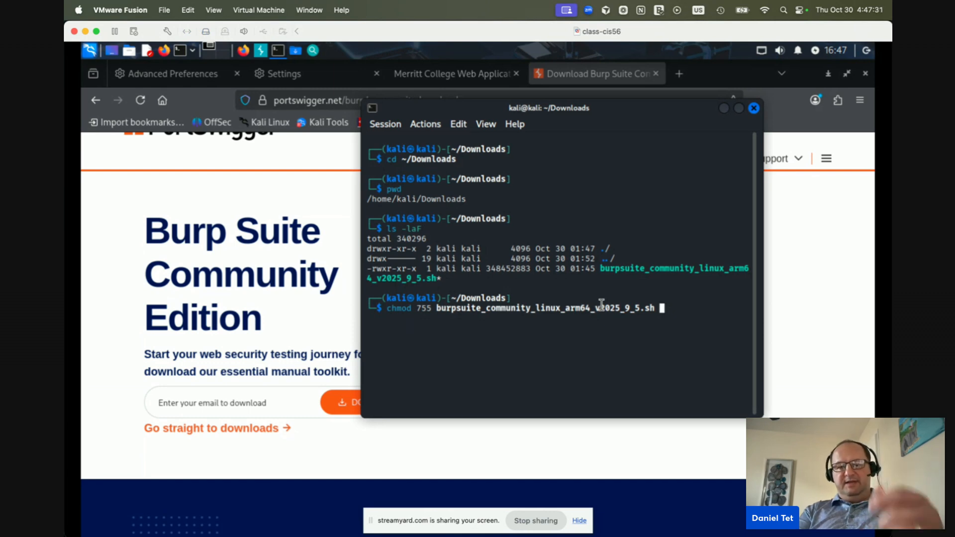
left_click_drag(415, 269, 375, 269)
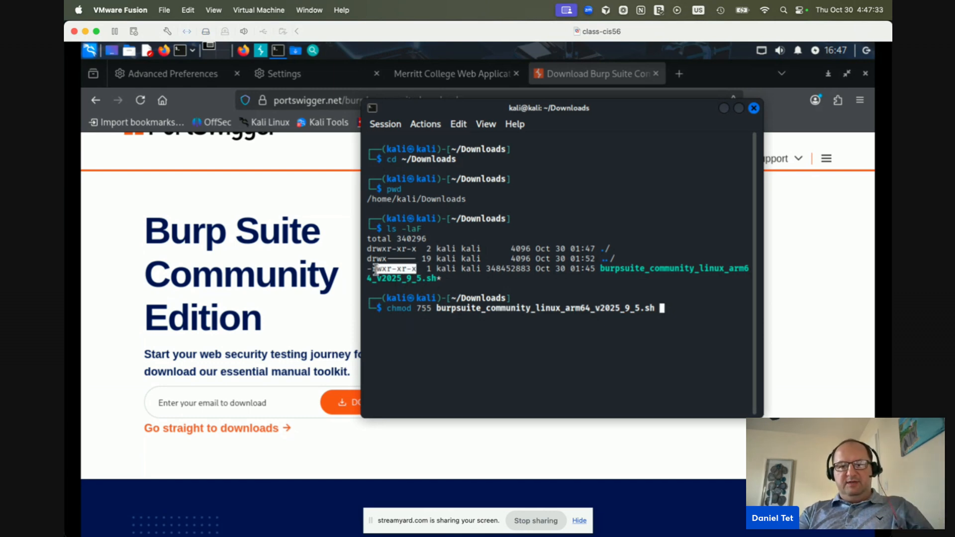
left_click(373, 269)
key("Return")
type("./bur")
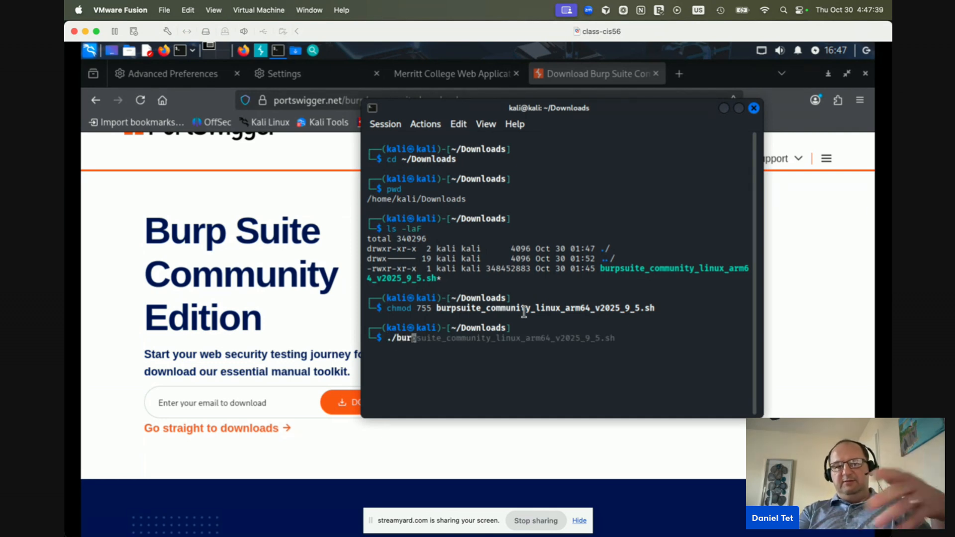
key("BackSpace")
key("BackSpace")
key("BackSpace")
key("BackSpace")
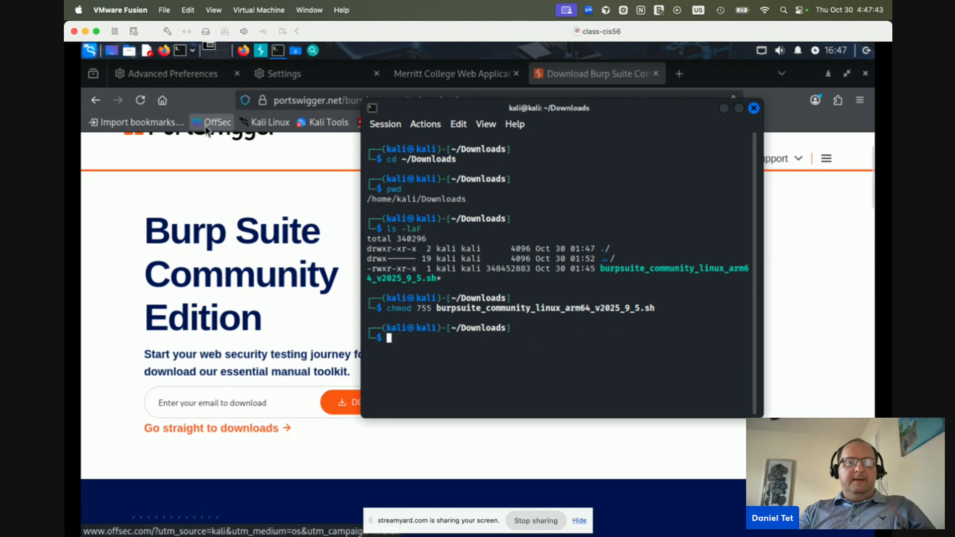
Browse the Kali Applications menu categories and search 'bur' to find the installed Burp Suite
left_click(90, 52)
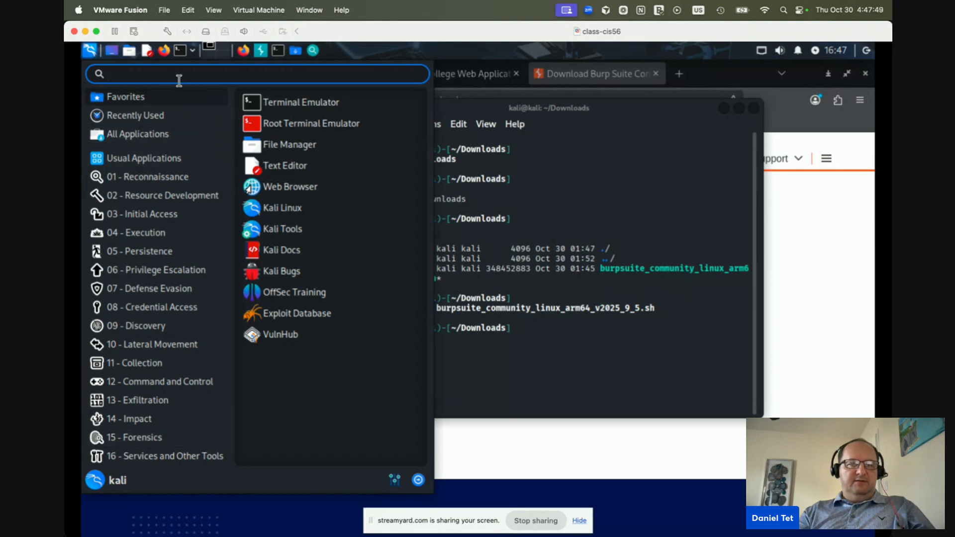
left_click(151, 343)
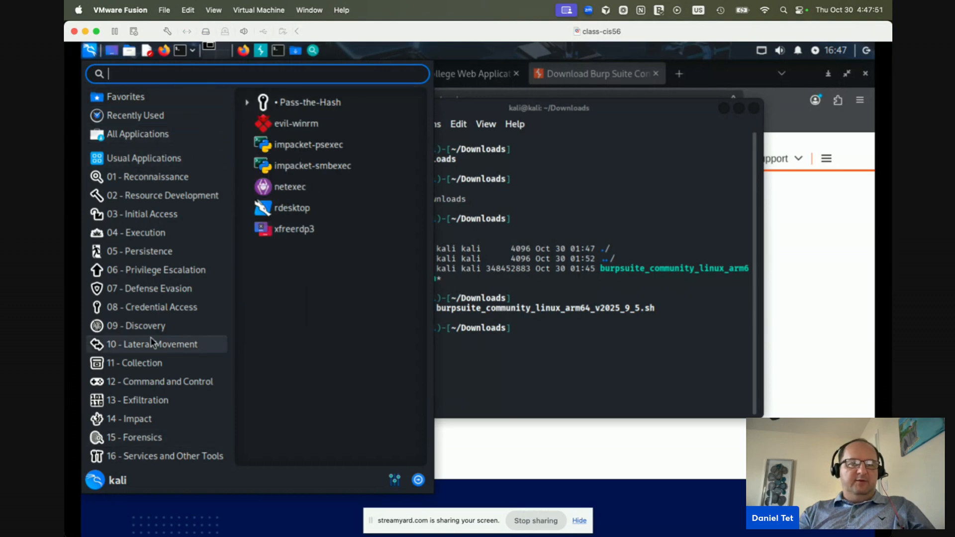
left_click(134, 179)
type("b")
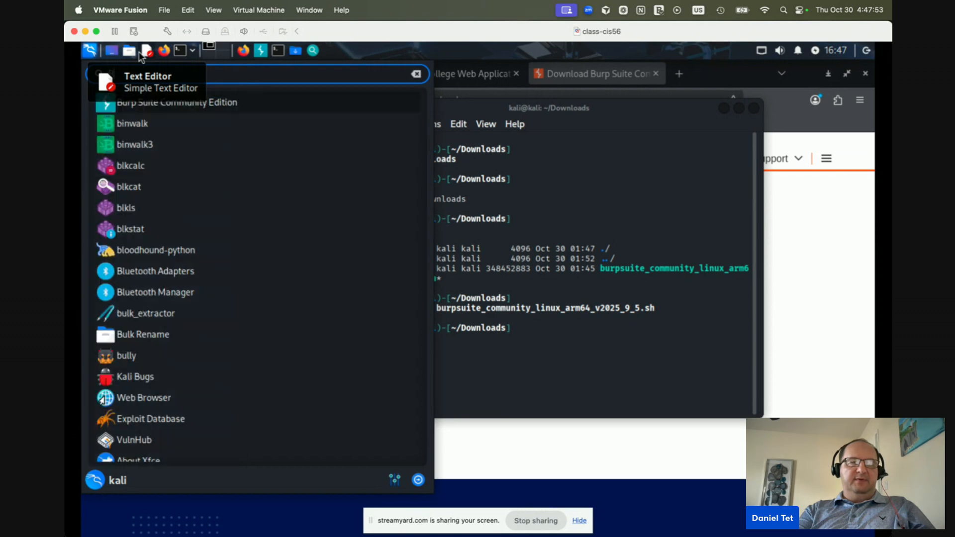
type("urb")
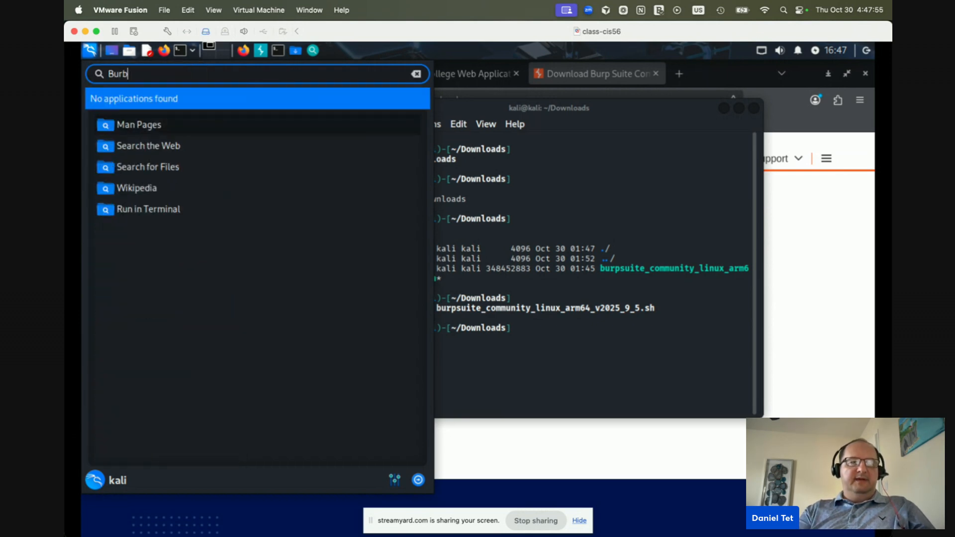
key("BackSpace")
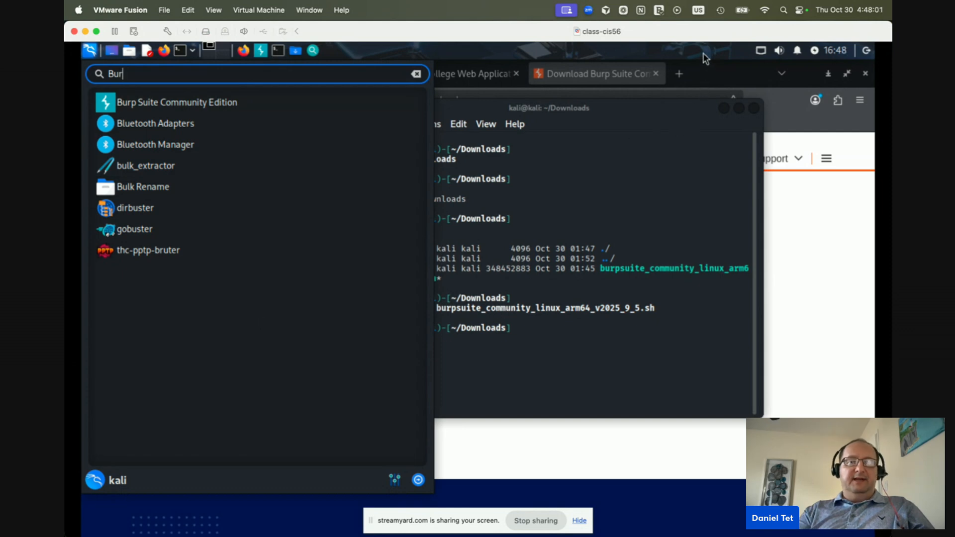
left_click(416, 73)
left_click(91, 50)
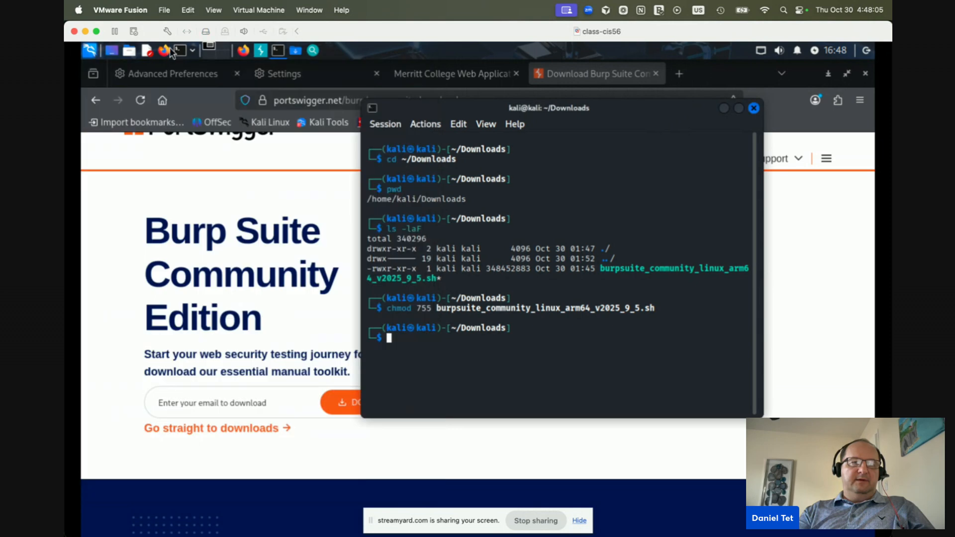
Cycle the Burp Suite and terminal windows, ending with the Firefox download page in front
left_click(260, 50)
left_click(261, 50)
left_click(260, 50)
left_click(261, 50)
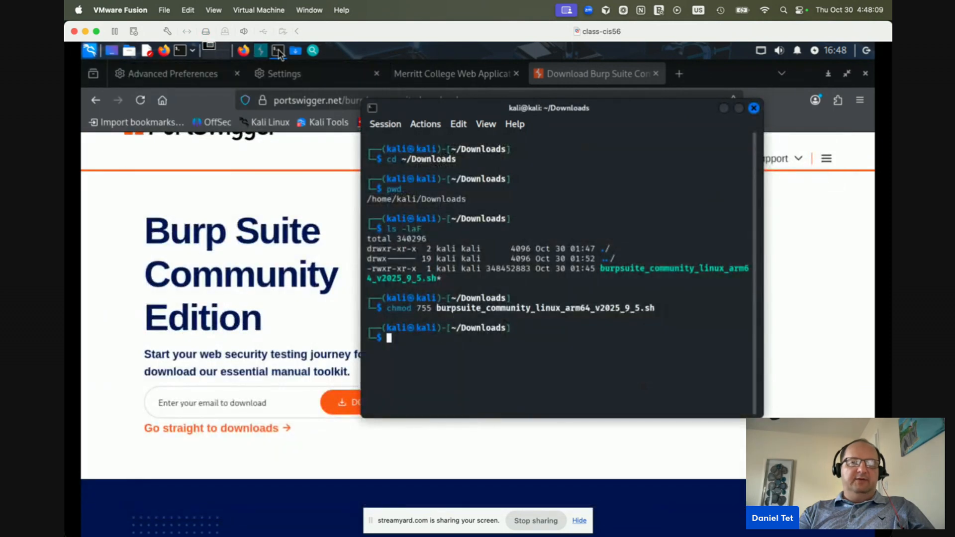
left_click(278, 52)
left_click(278, 52)
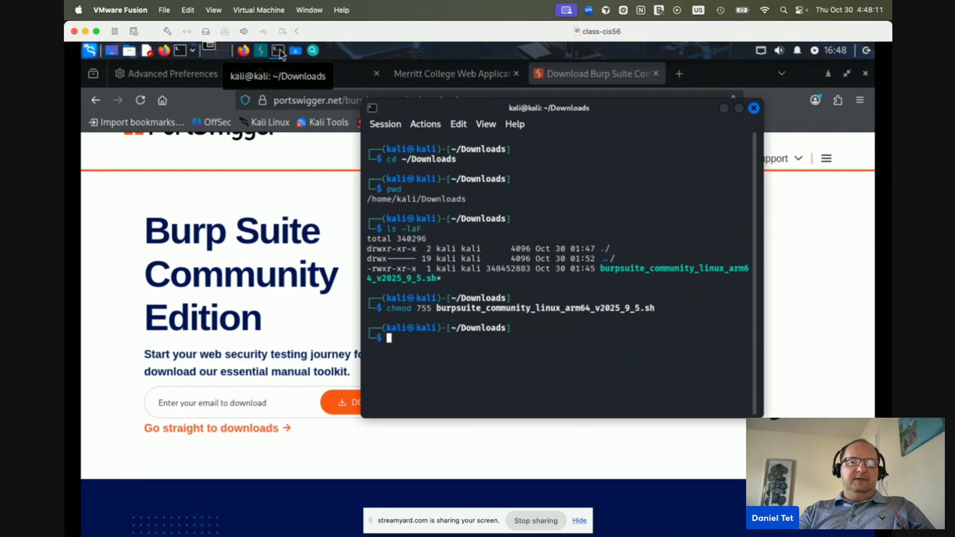
left_click(244, 50)
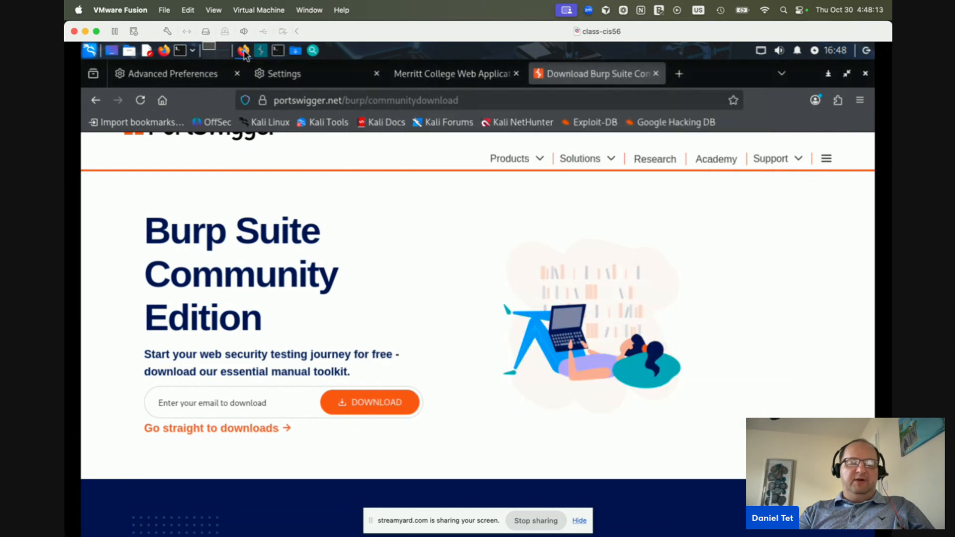
Switch Firefox's connection settings to manual proxy 127.0.0.1 port 8080, also for HTTPS, and save
left_click(283, 74)
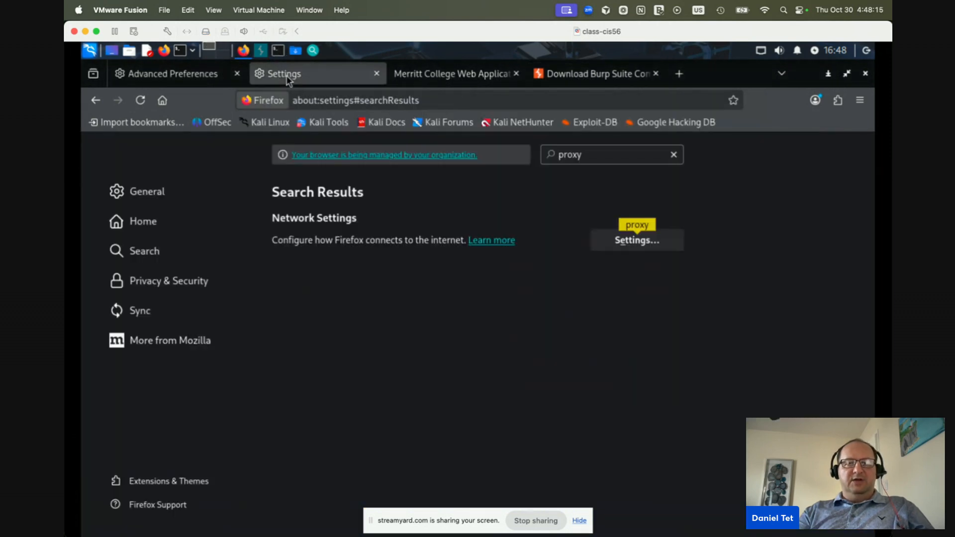
left_click(633, 240)
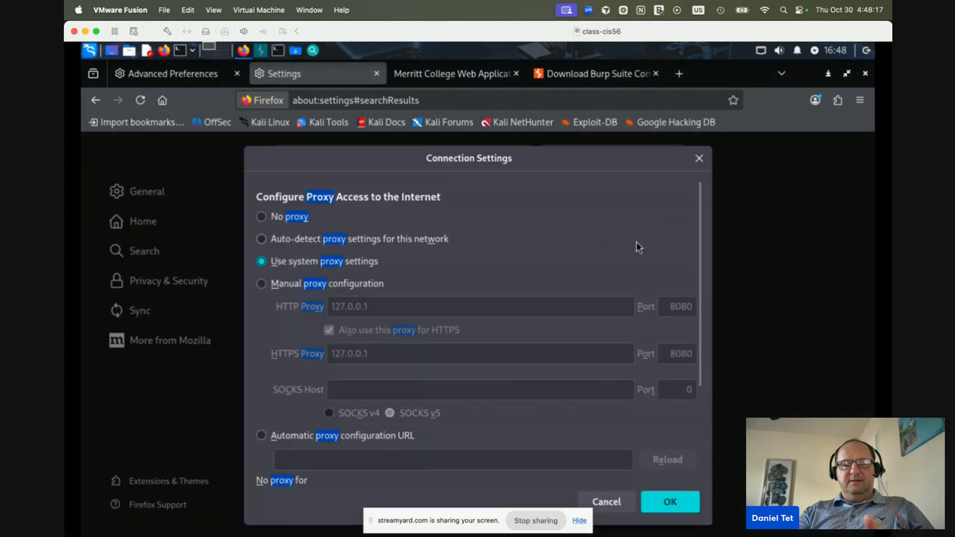
left_click(261, 283)
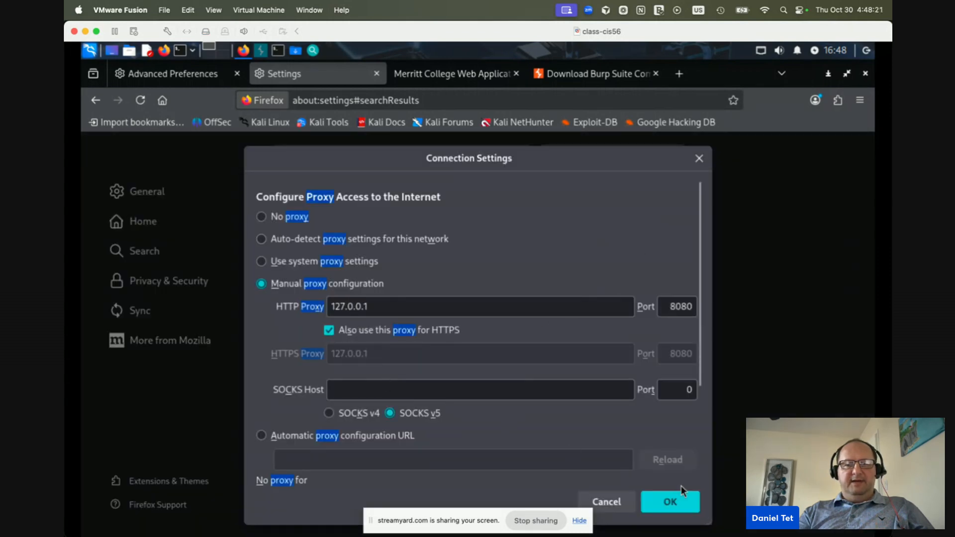
left_click(685, 499)
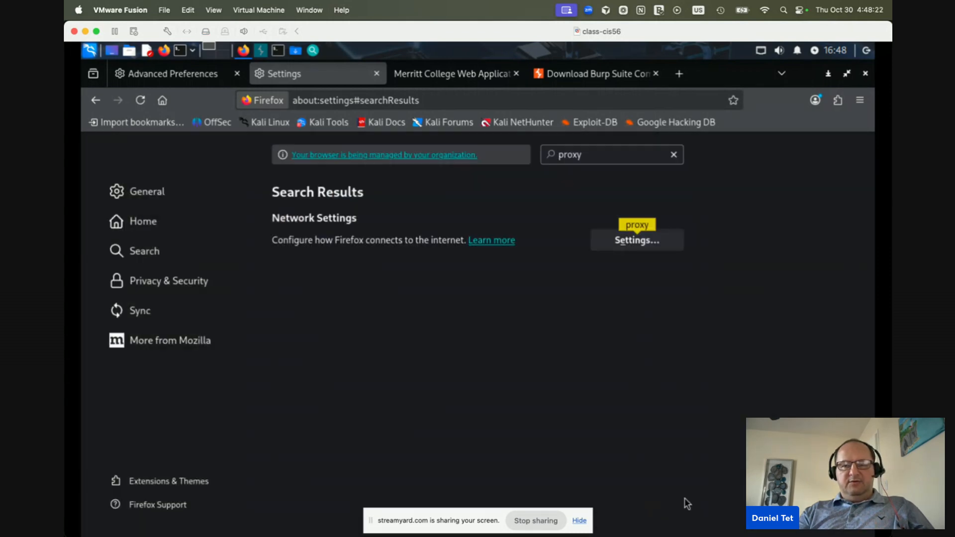
left_click(176, 72)
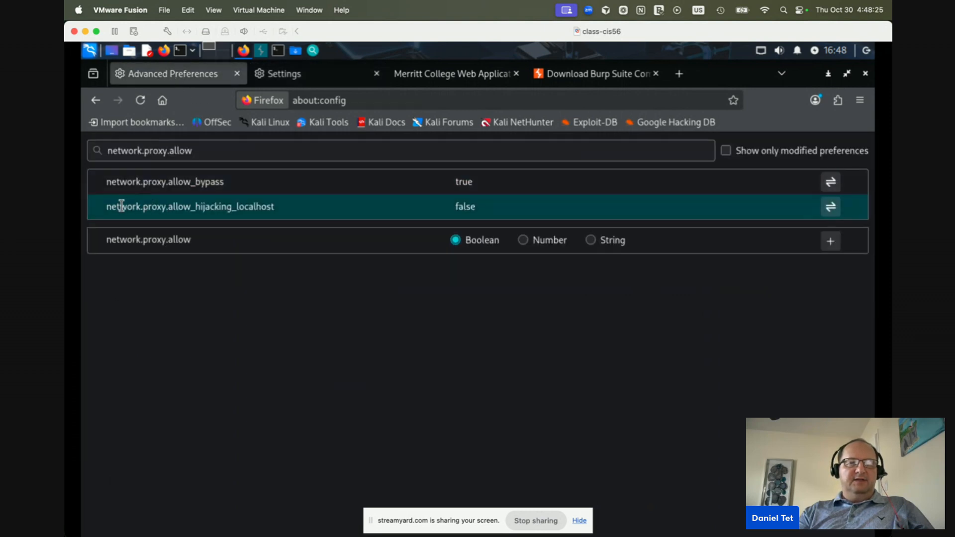
Reload about:config, accept the risk warning, and filter preferences by 'network.'
left_click(306, 97)
left_click(357, 98)
key("Return")
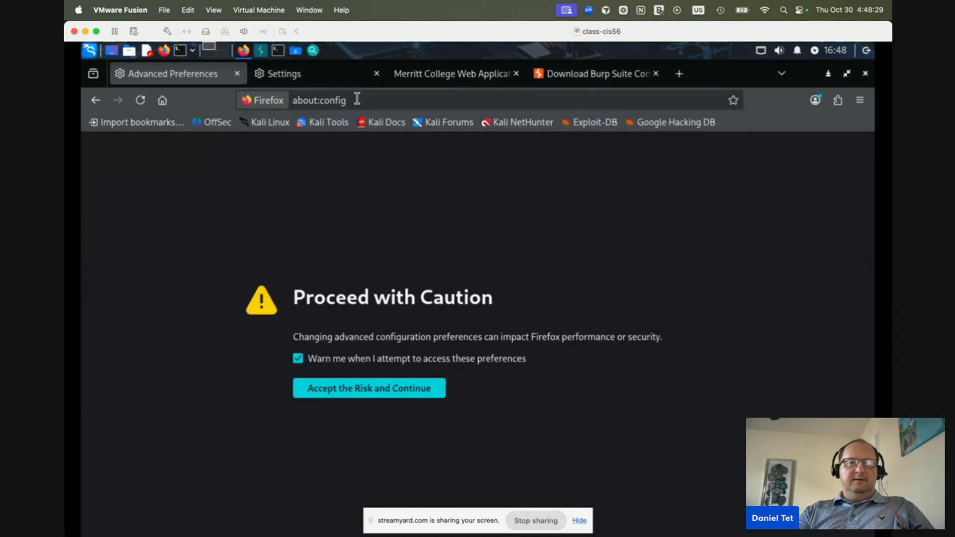
left_click(356, 391)
type("nework")
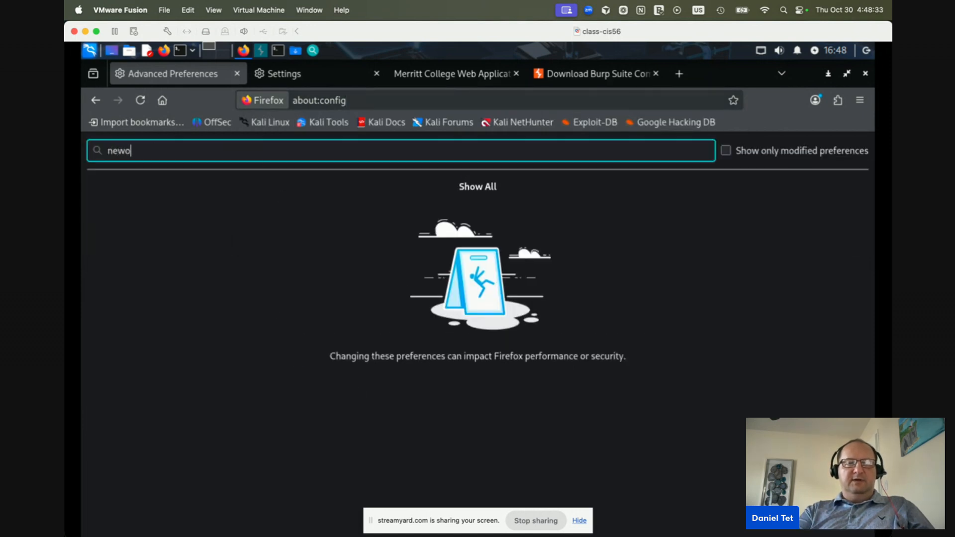
key("BackSpace")
key("BackSpace")
key("BackSpace")
key("BackSpace")
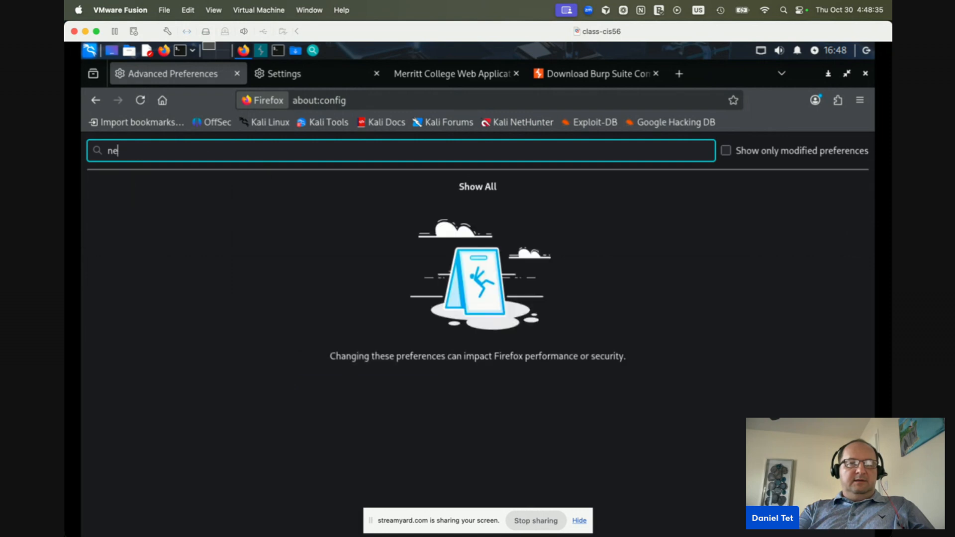
type("twork.")
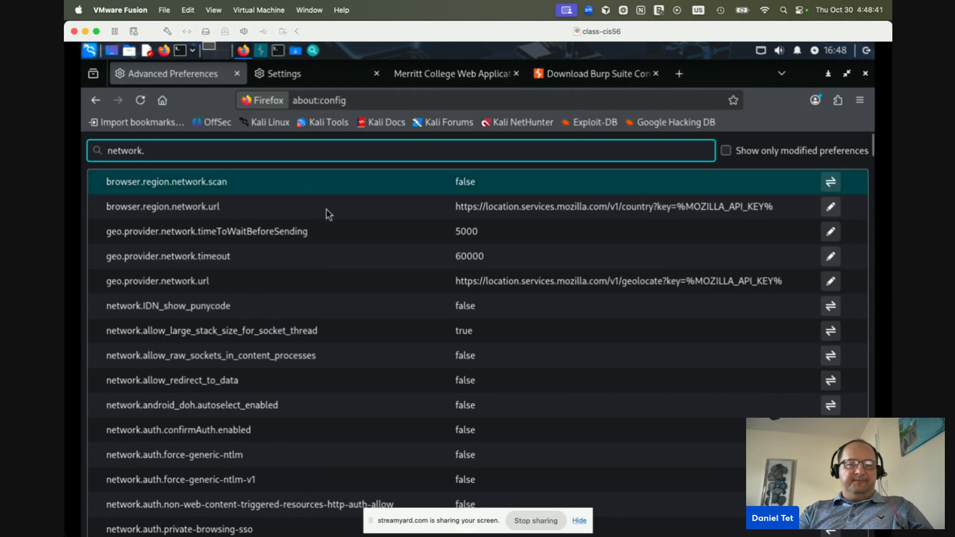
key("super+Tab")
key("super+Tab")
key("super+Tab")
key("super+Tab")
key("super+Tab")
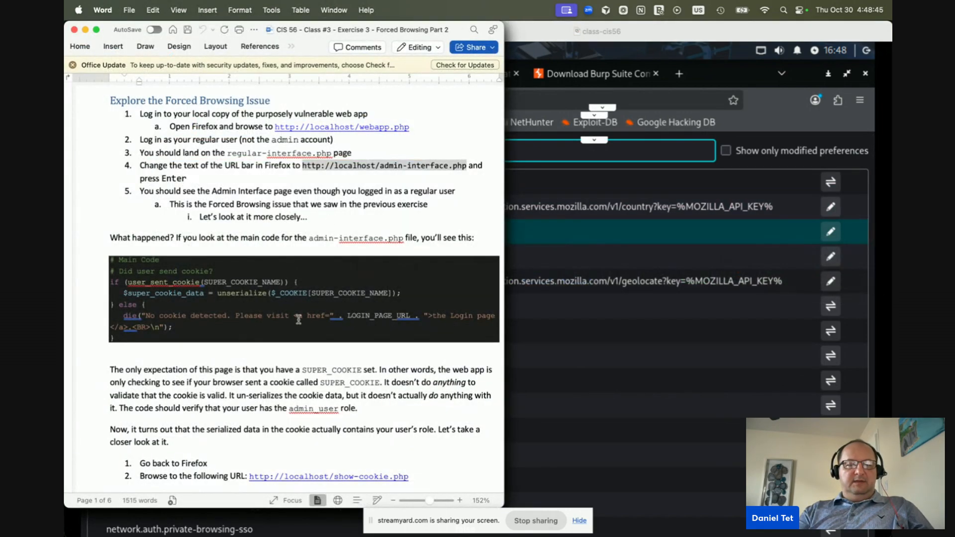
scroll(299, 319, "down", 15)
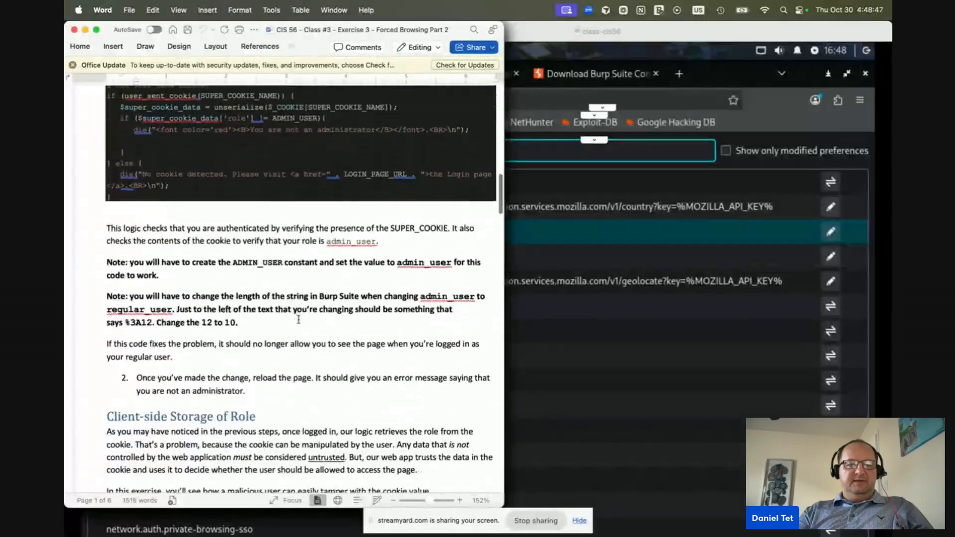
scroll(298, 320, "down", 15)
scroll(298, 320, "down", 1)
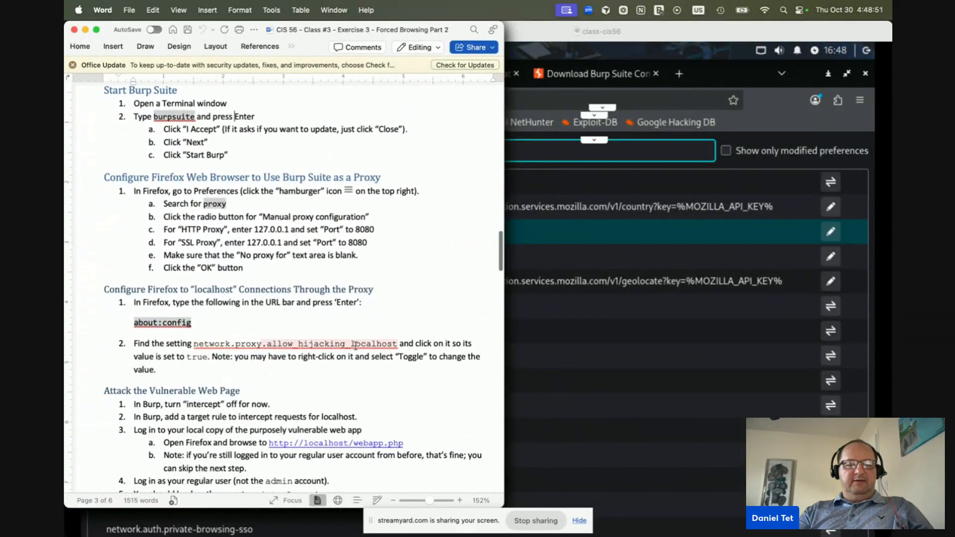
key("super+Tab")
Search 'network.proxy.allow' and toggle network.proxy.allow_hijacking_localhost until it reads true
type("p")
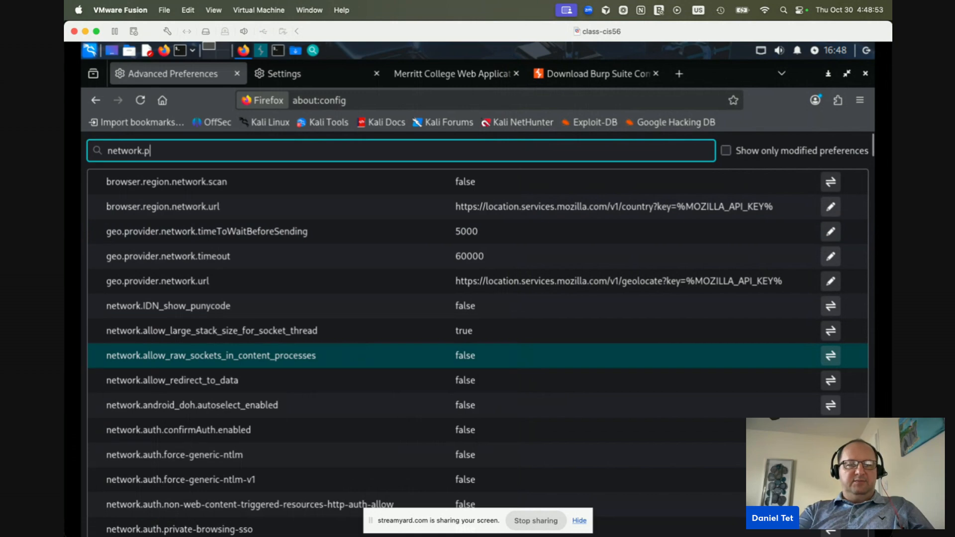
type("roxy.")
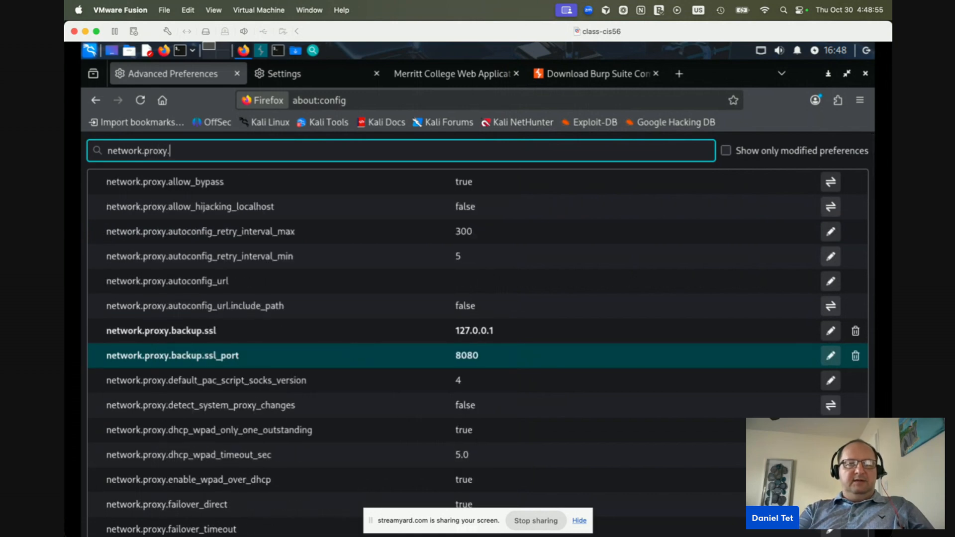
type("allow")
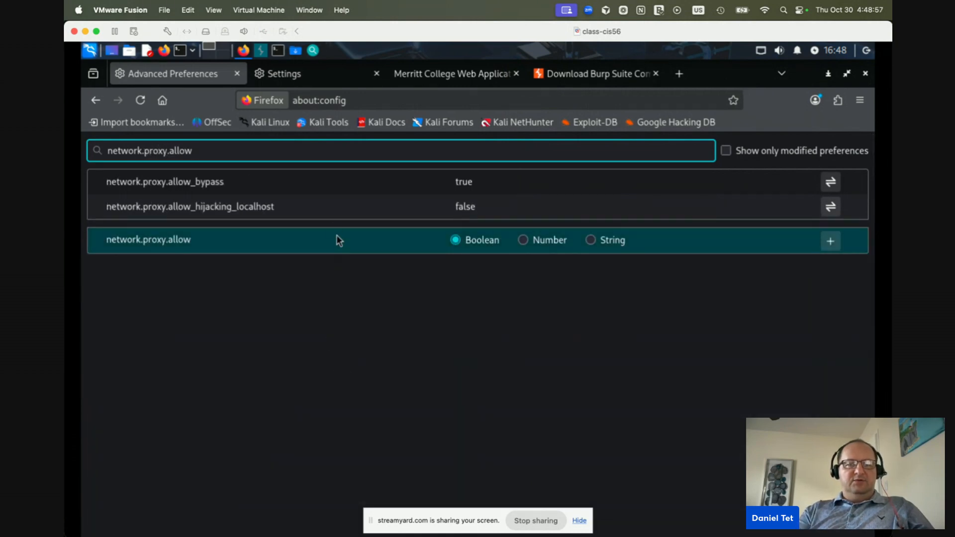
left_click(331, 216)
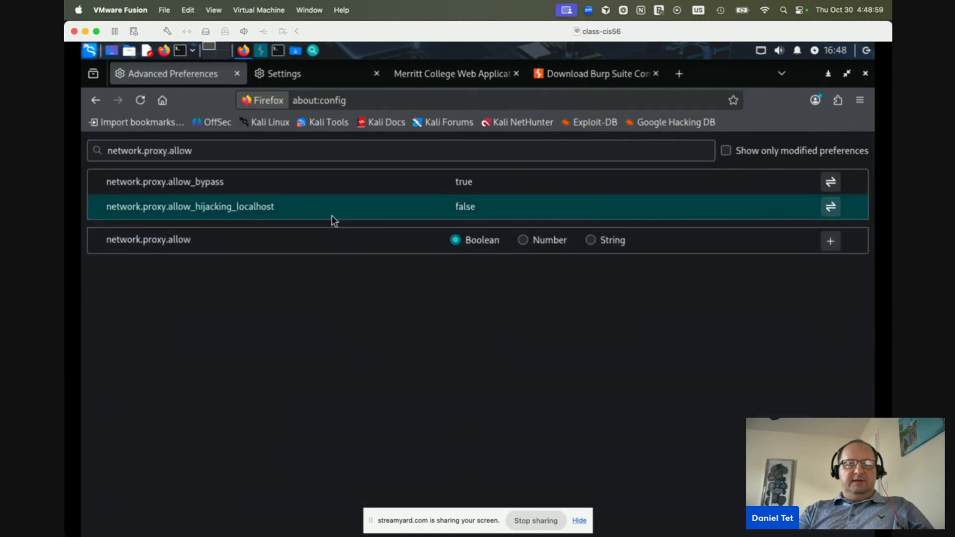
double_click(470, 206)
double_click(470, 206)
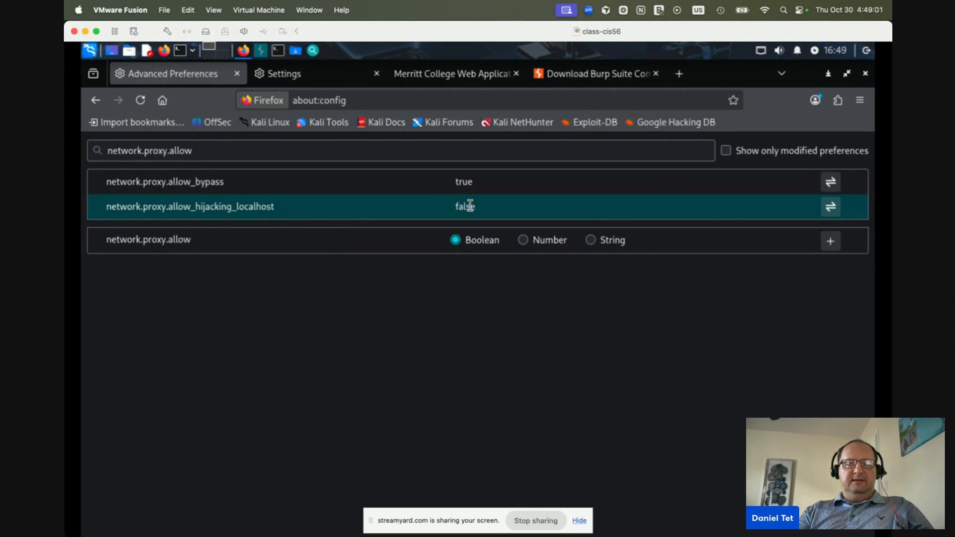
double_click(470, 206)
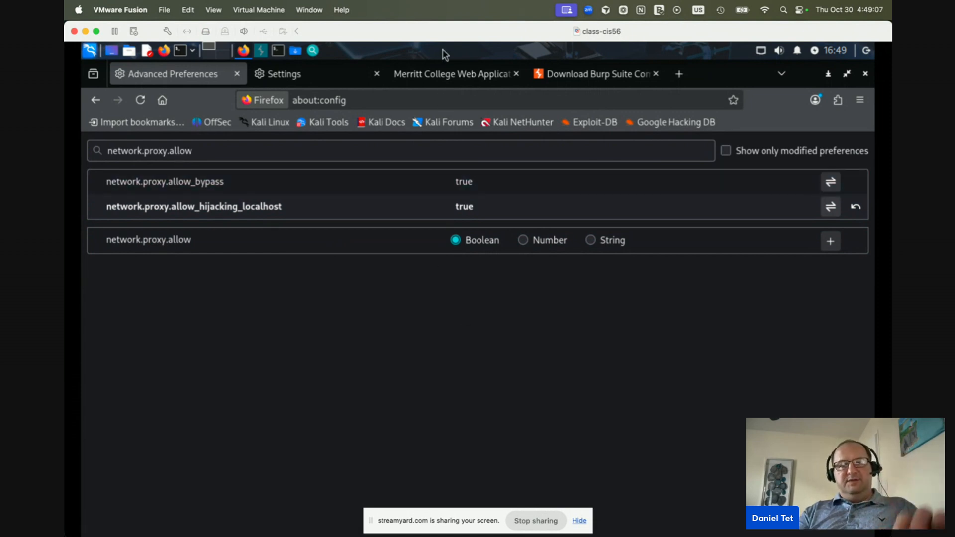
mouse_move(452, 88)
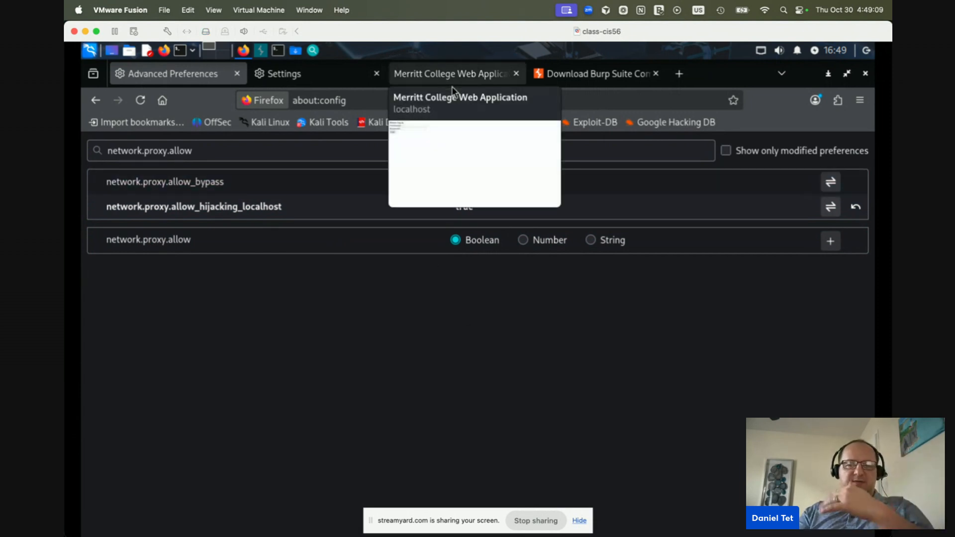